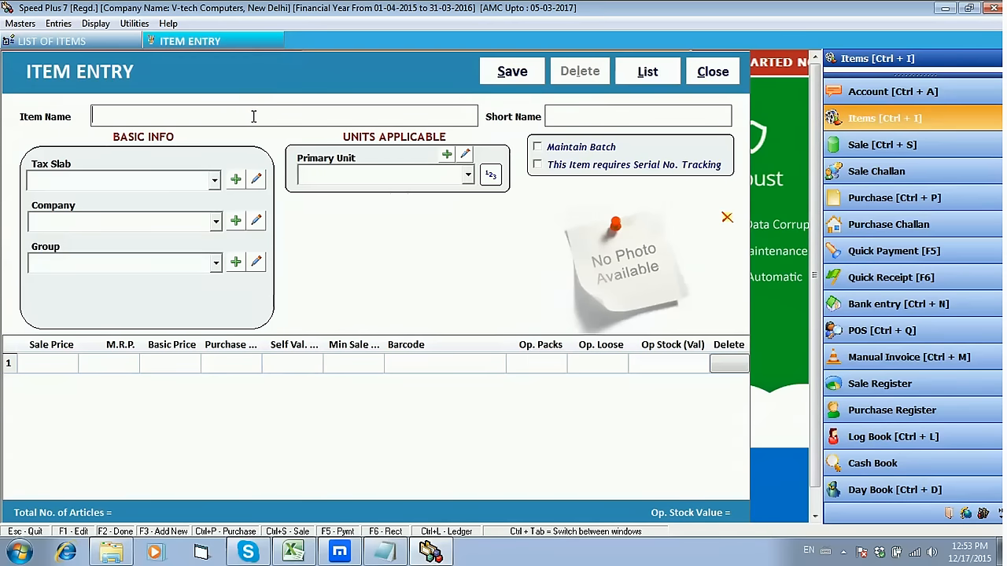
# Enter Monitor 15" as the item name and MON as the short name.
pyautogui.write('Monitor 15"')
pyautogui.press('Tab')
pyautogui.write('MON')
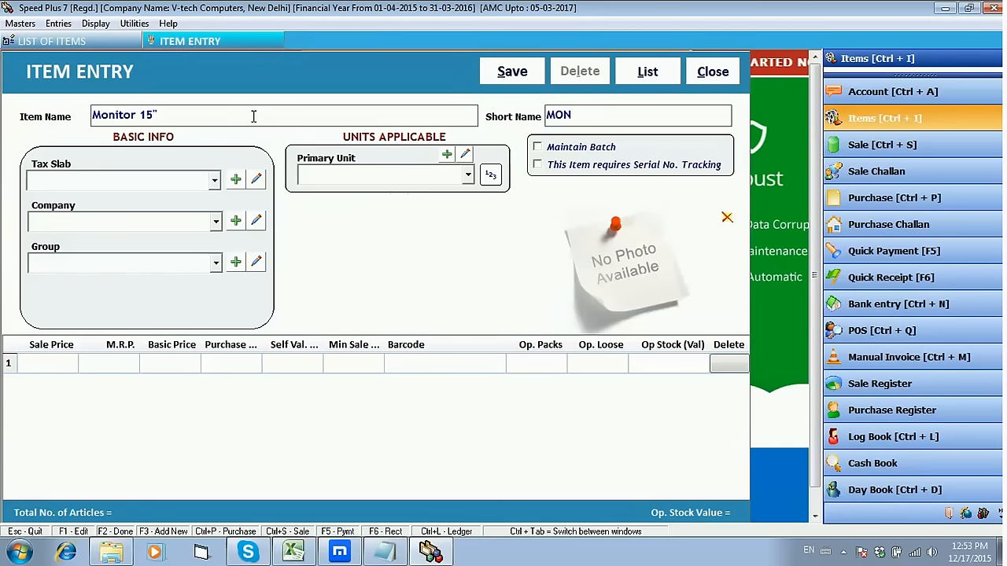
pyautogui.press('Return')
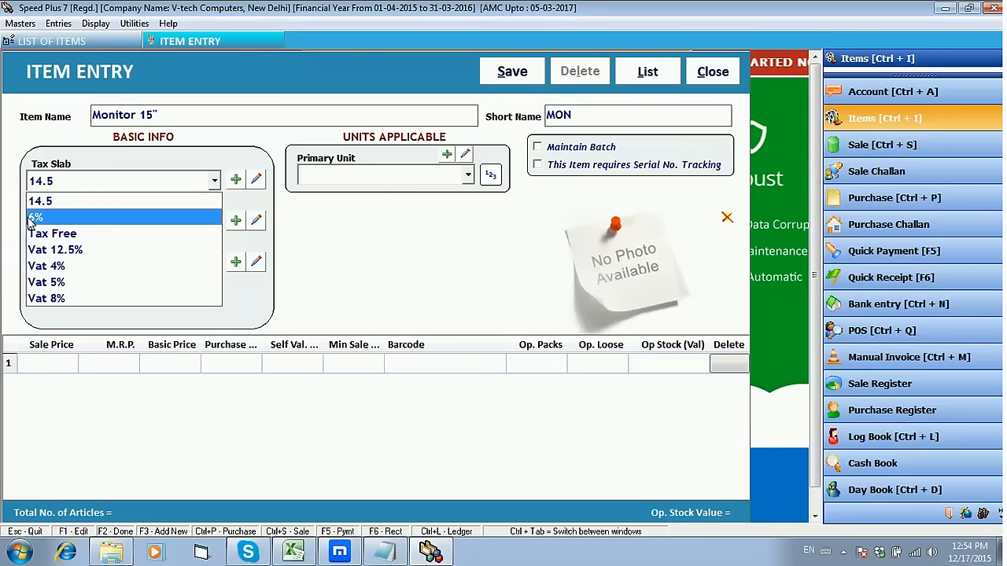
# Set the item's tax slab to Vat 4%.
pyautogui.press('Down')
pyautogui.press('Down')
pyautogui.press('Down')
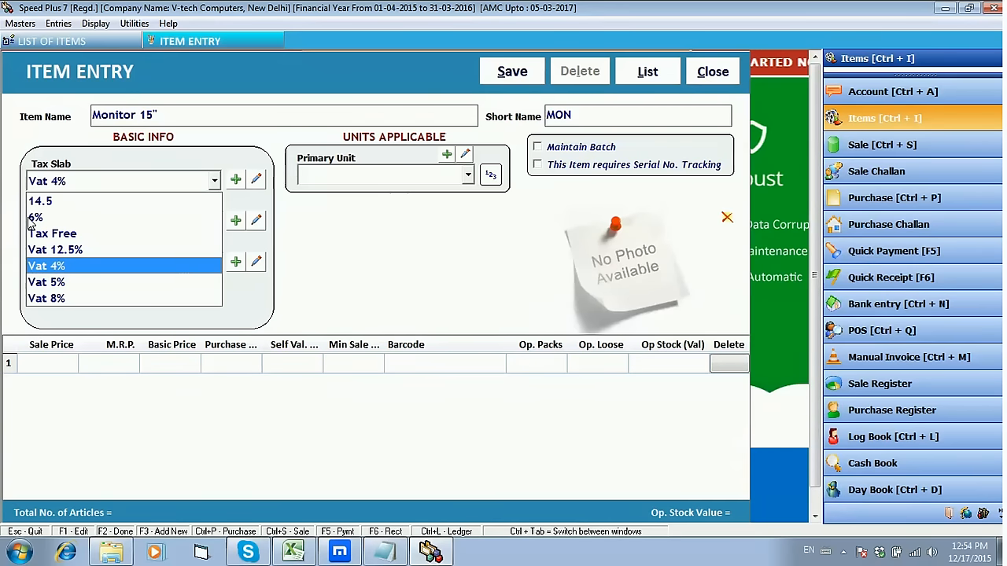
pyautogui.press('Return')
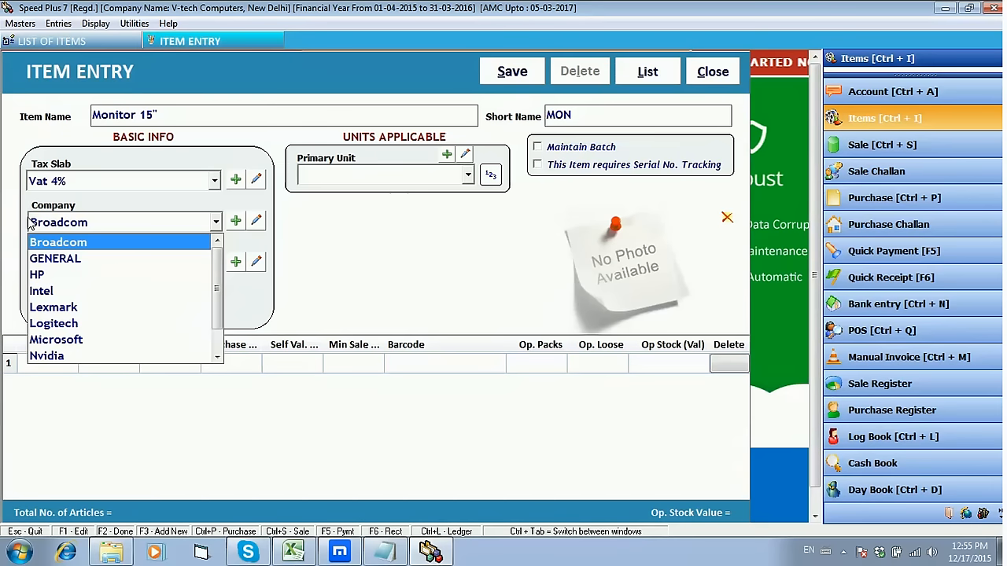
# Set the item's company to HP.
pyautogui.press('Down')
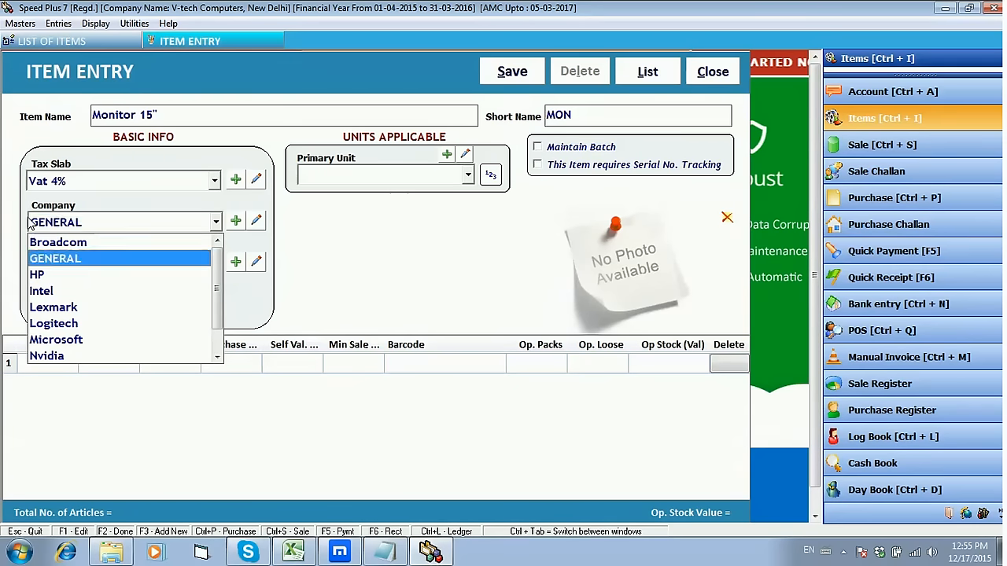
pyautogui.press('Down')
pyautogui.press('Down')
pyautogui.press('Up')
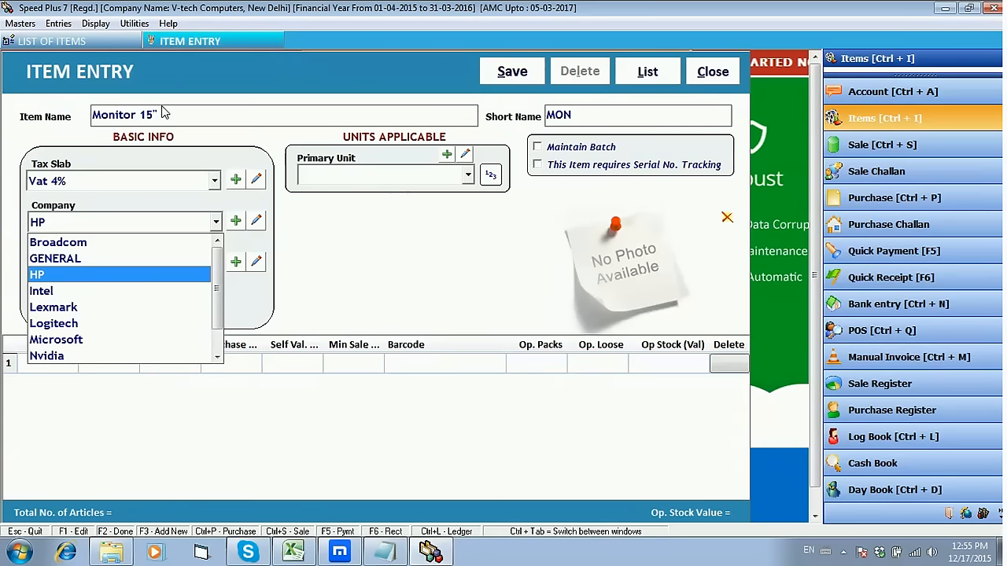
pyautogui.click(233, 227)
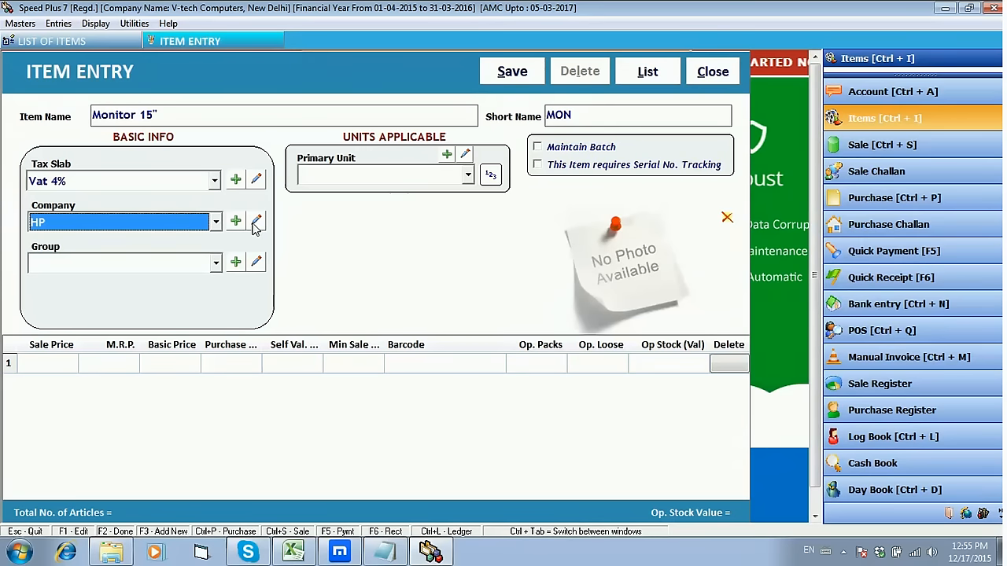
# Inspect the forms for adding and editing an item company without saving anything, and reselect HP as the company.
pyautogui.click(235, 221)
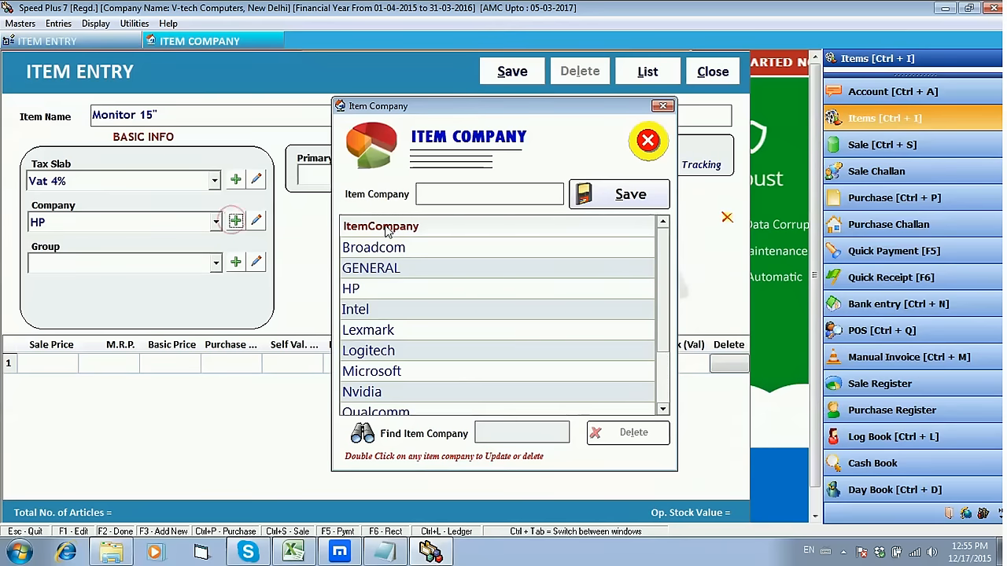
pyautogui.click(647, 140)
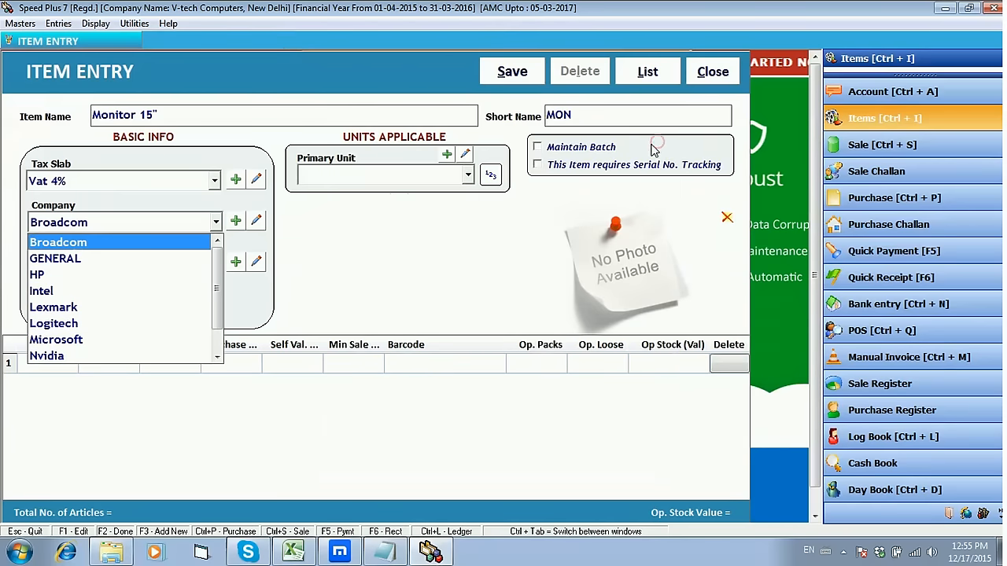
pyautogui.click(124, 274)
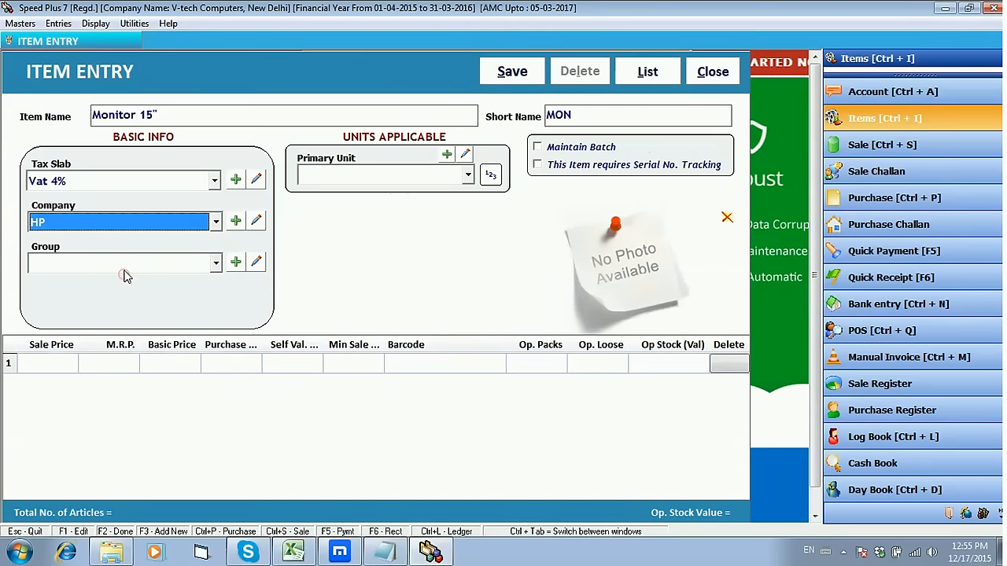
pyautogui.click(256, 221)
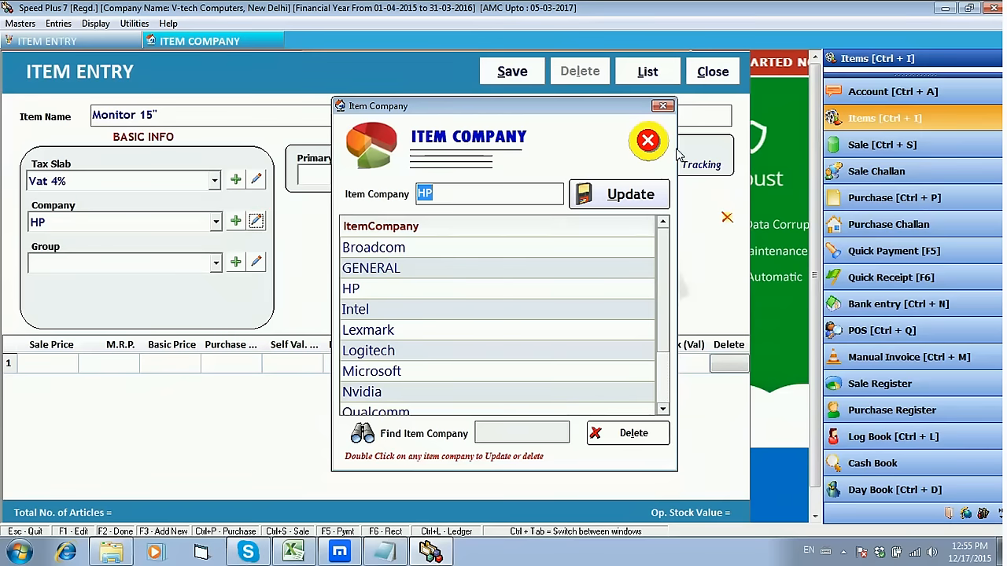
pyautogui.click(647, 141)
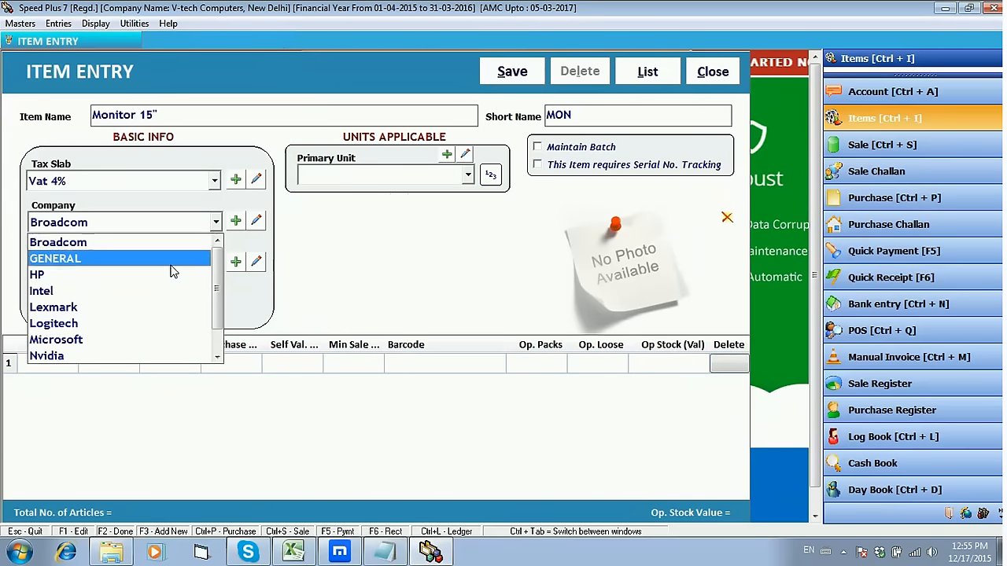
pyautogui.click(165, 263)
pyautogui.click(176, 225)
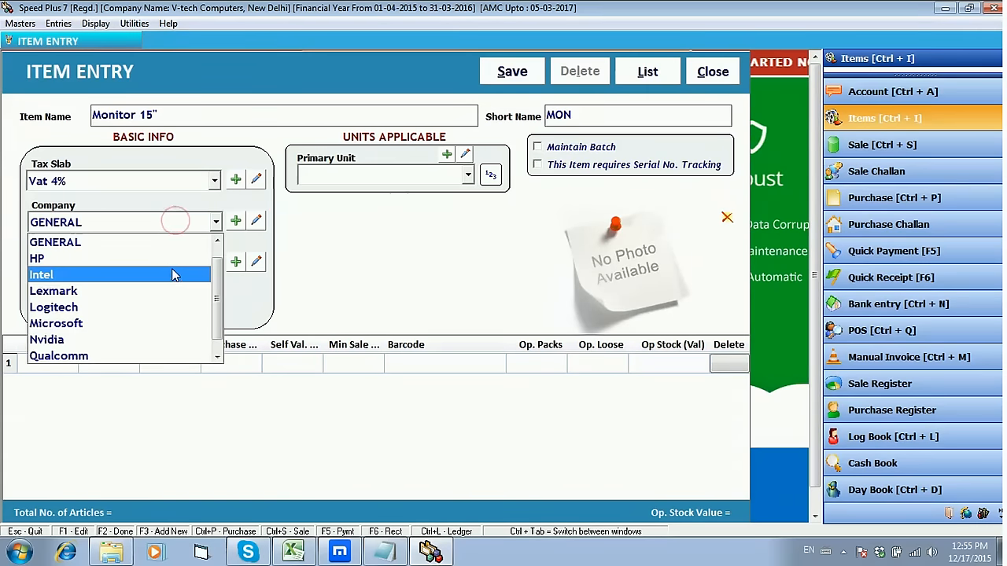
pyautogui.click(172, 263)
# Inspect the form for adding an item group and leave it without creating one.
pyautogui.click(173, 267)
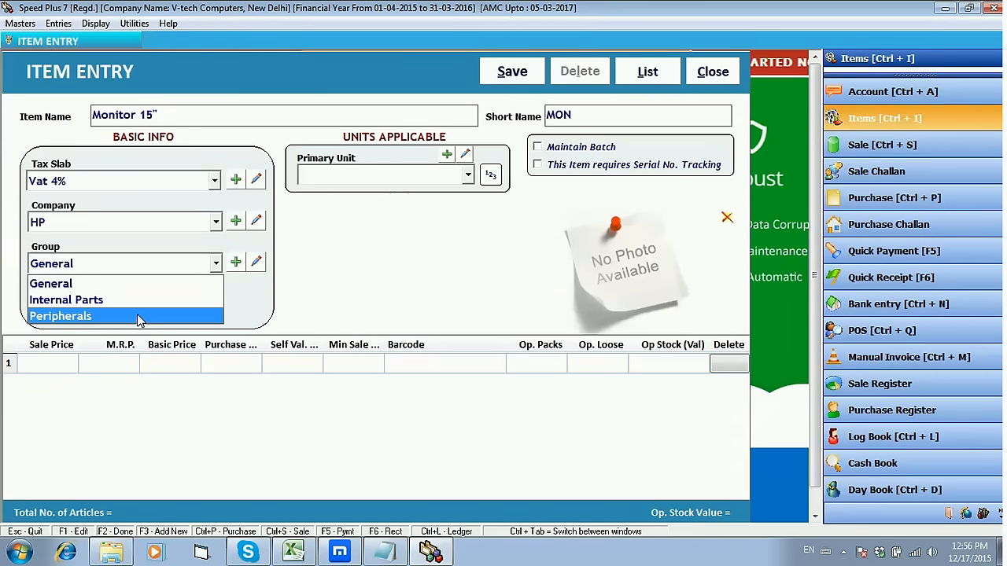
pyautogui.click(233, 265)
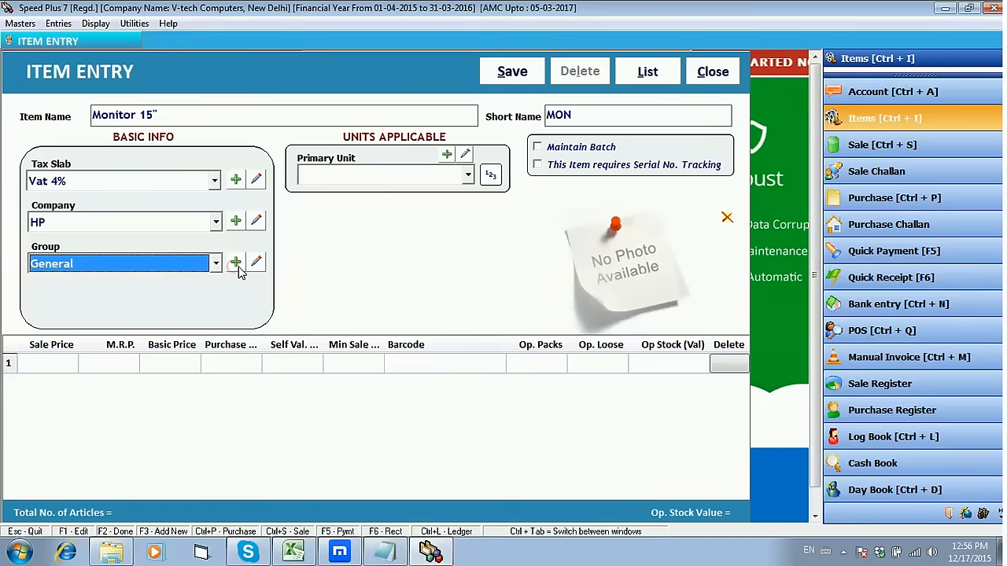
pyautogui.click(235, 262)
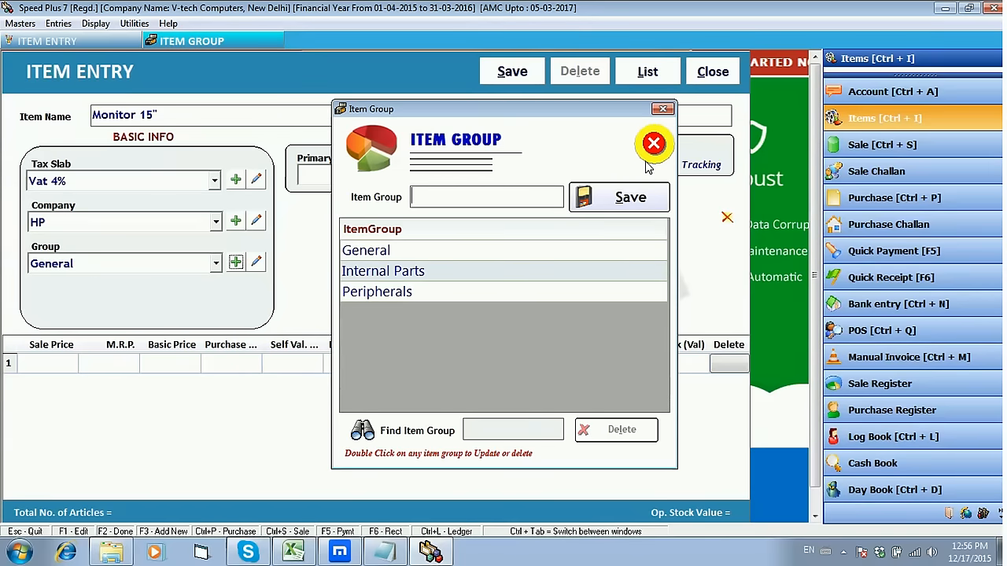
pyautogui.click(653, 143)
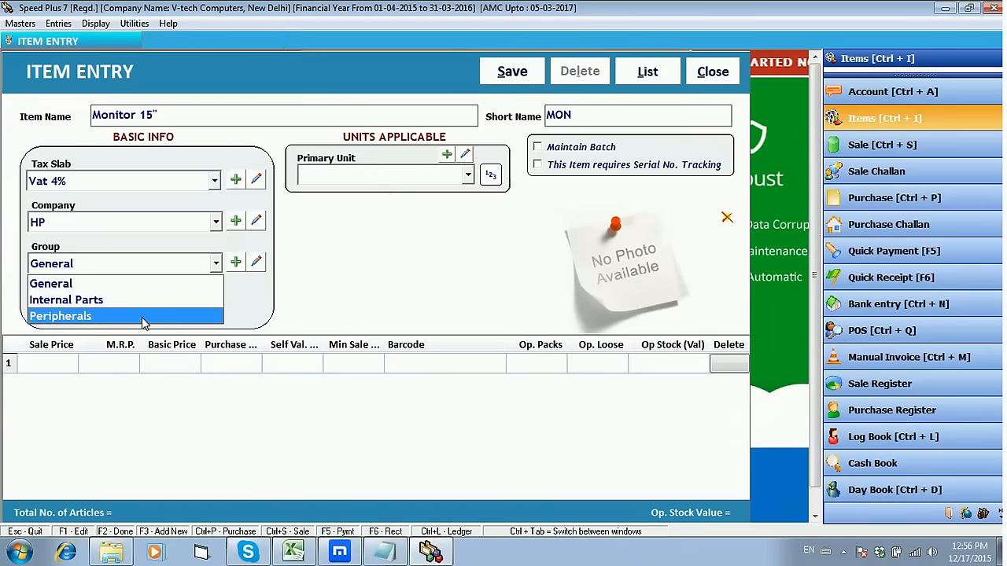
# Assign the item to the Peripherals group and set its primary unit to Box.
pyautogui.click(144, 318)
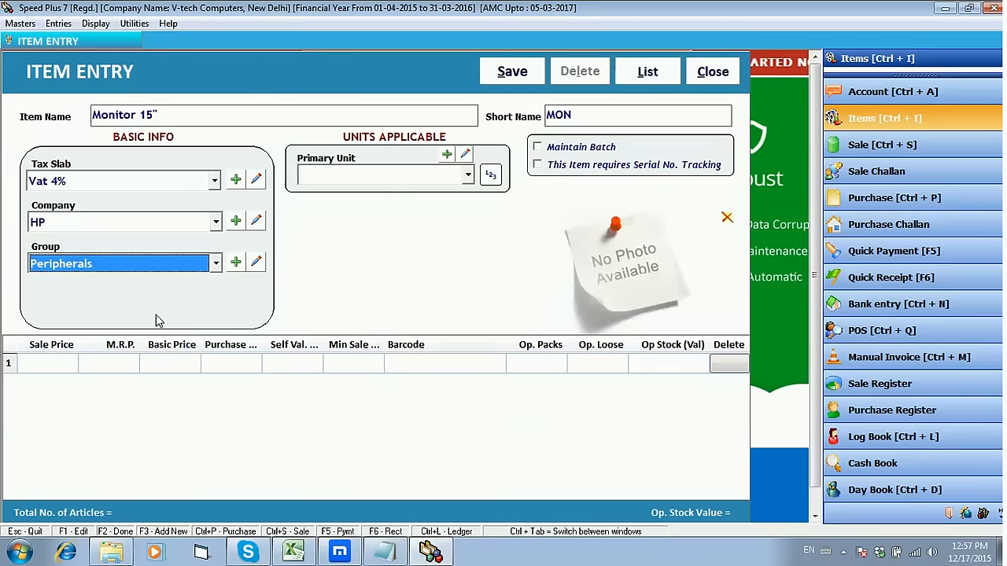
pyautogui.press('Return')
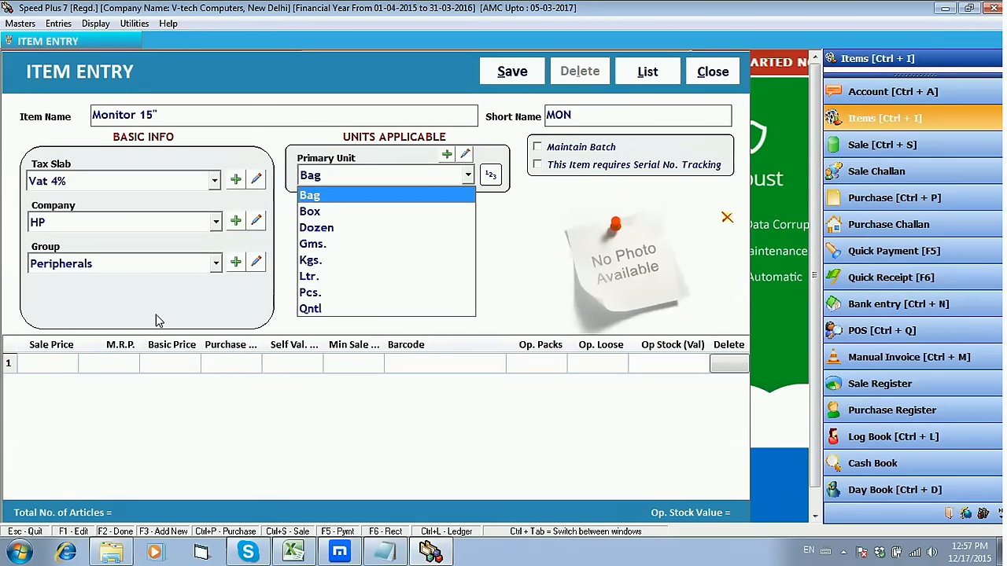
pyautogui.press('Down')
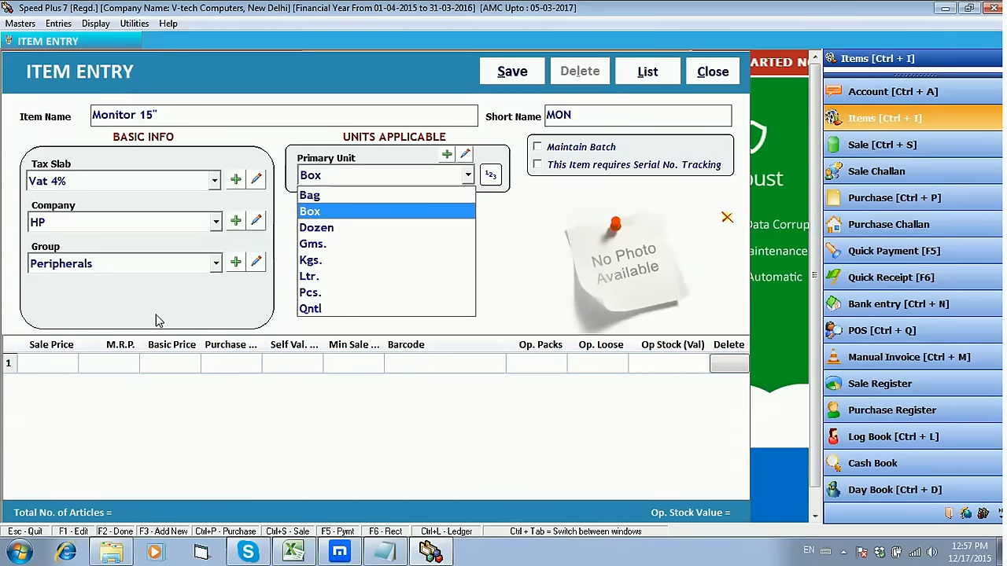
pyautogui.press('Return')
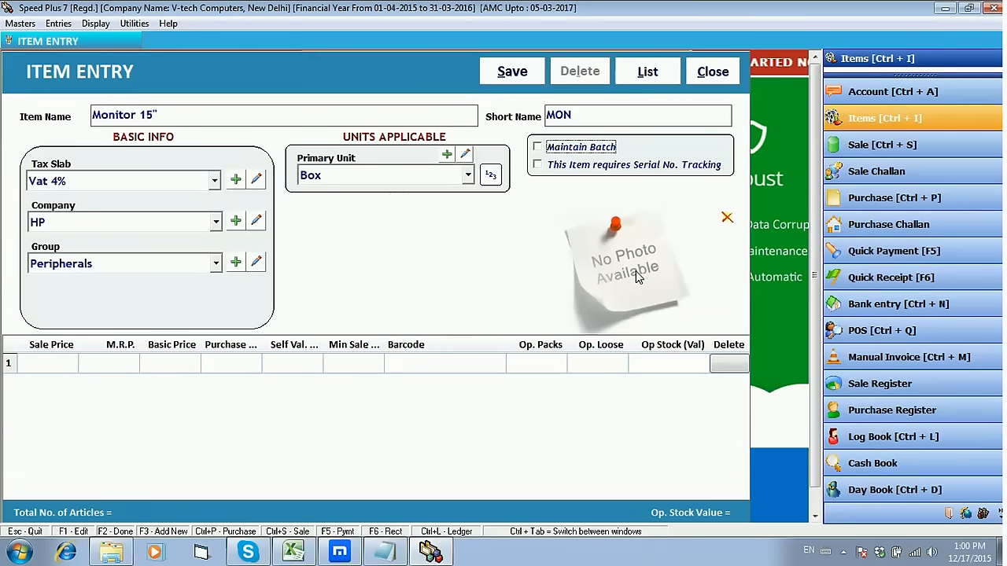
# Attach the HP monitor JPEG image from the Desktop as the item's photo.
pyautogui.click(636, 270)
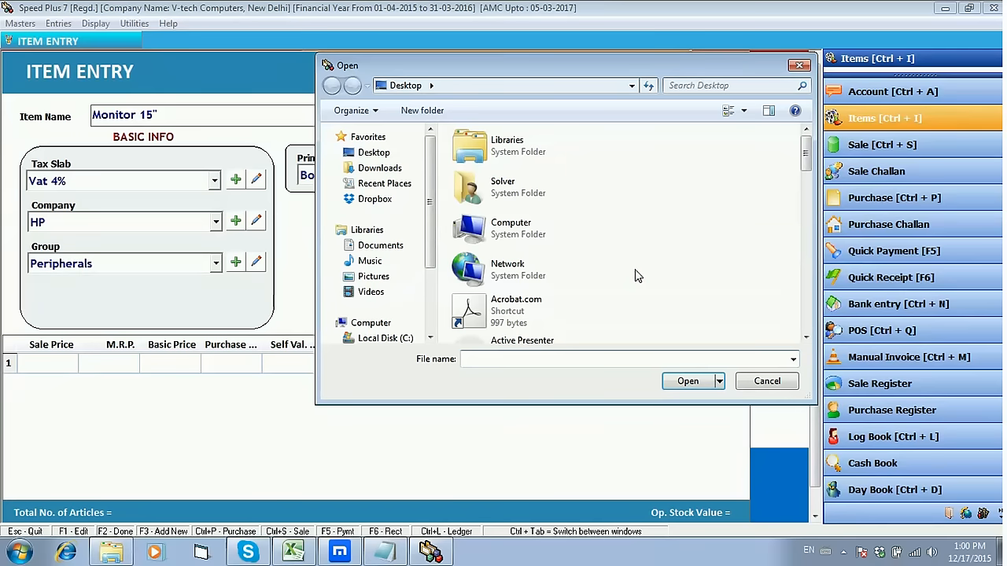
pyautogui.scroll(-2, 804, 163)
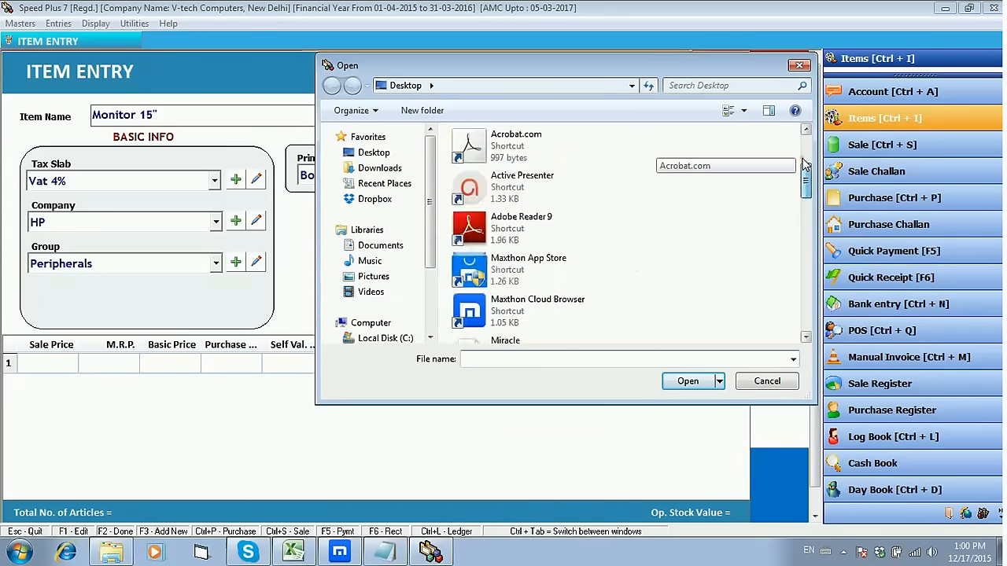
pyautogui.scroll(-5, 804, 163)
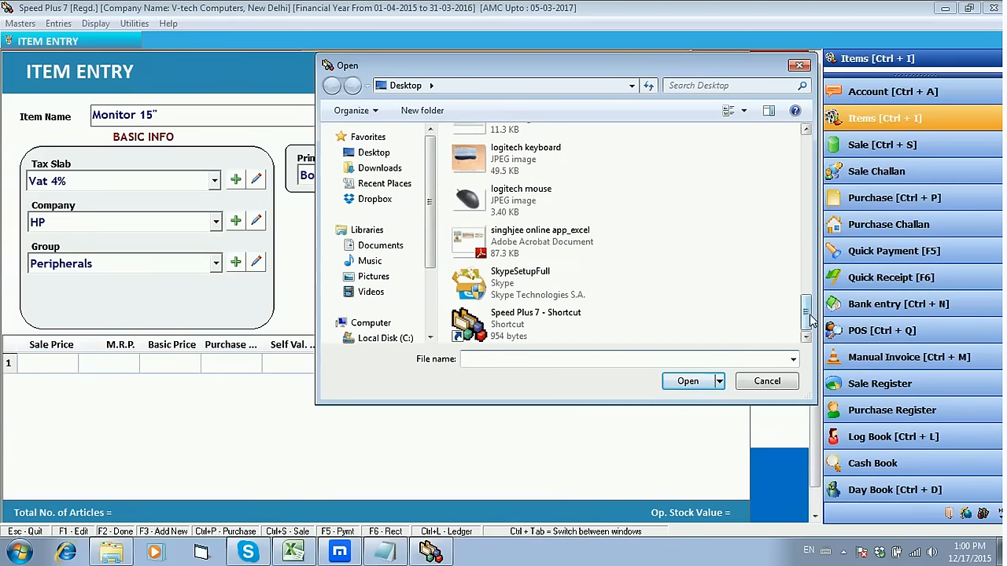
pyautogui.moveTo(809, 318); pyautogui.dragTo(804, 267)
pyautogui.click(527, 284)
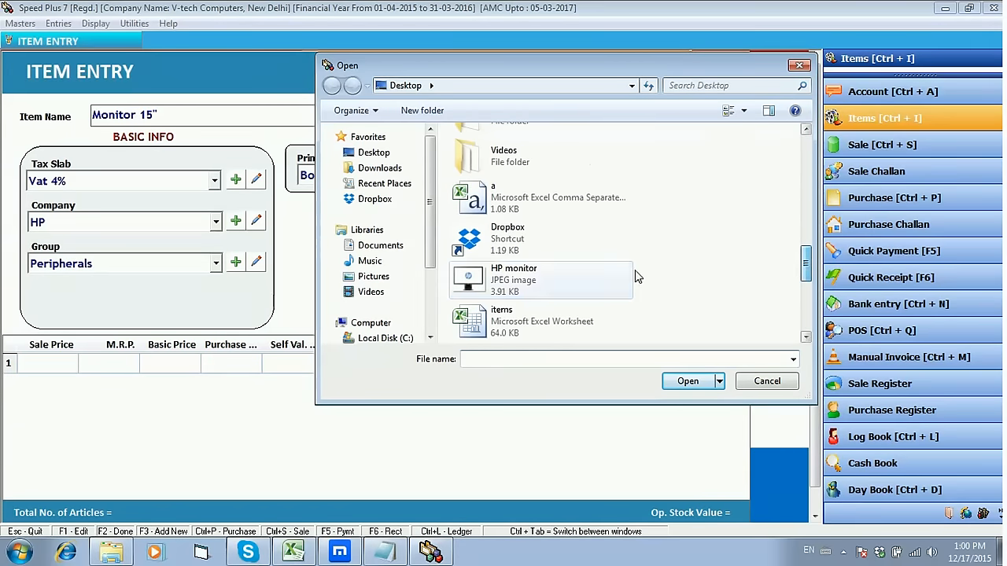
pyautogui.doubleClick(529, 288)
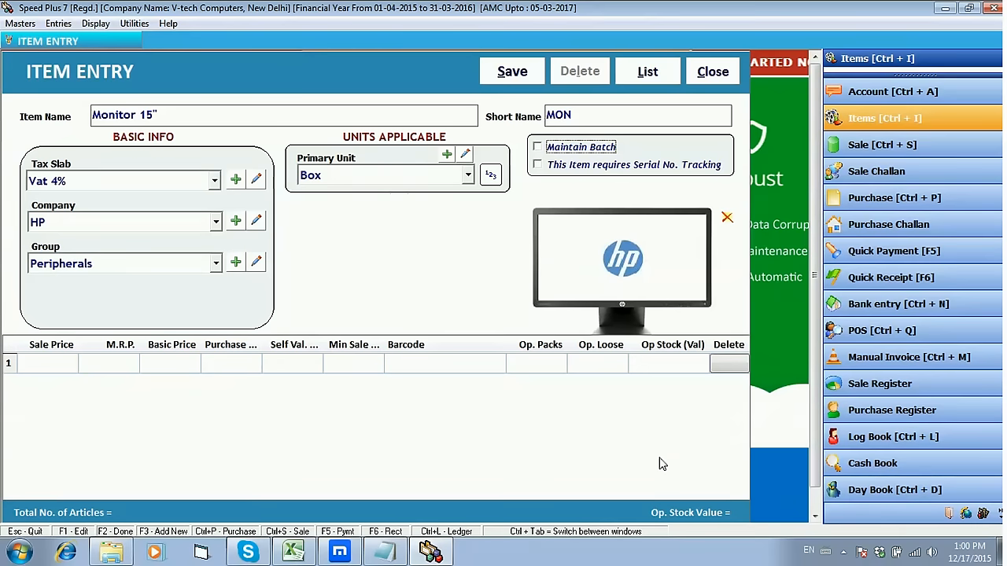
# In the first price row, set the sale price to 4000, the M.R.P. to 4500 and the basic price to 3750.
pyautogui.click(50, 367)
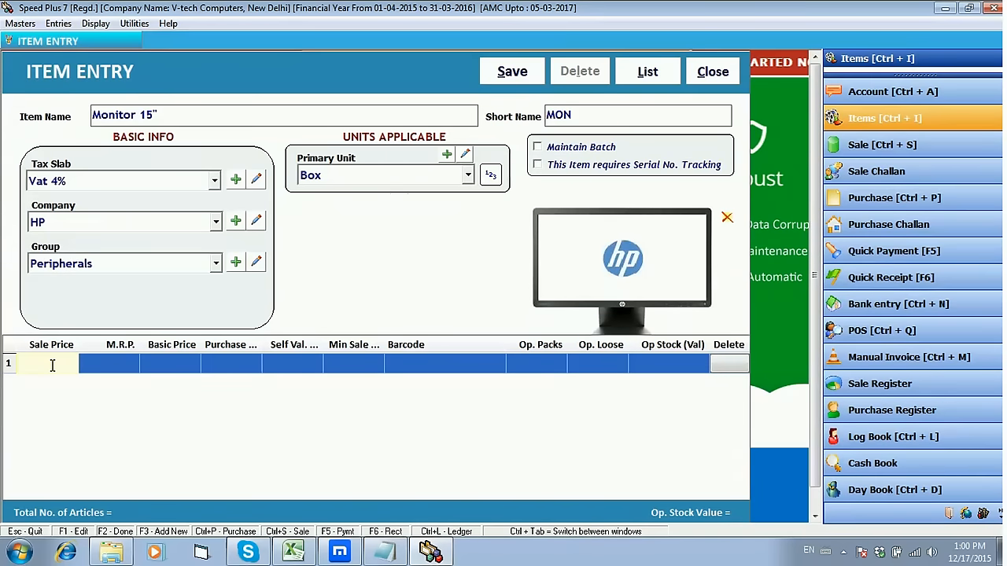
pyautogui.write('4000')
pyautogui.press('Return')
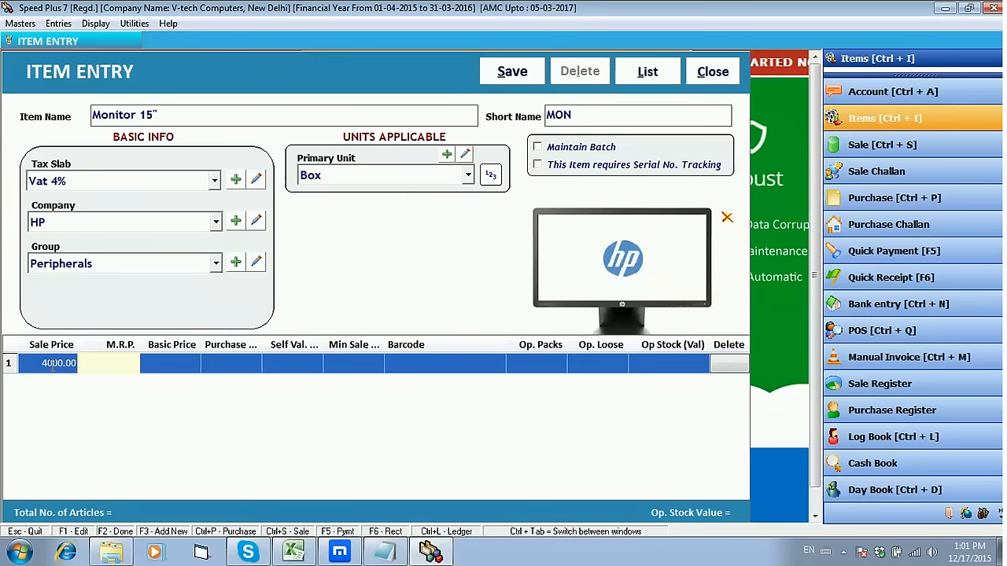
pyautogui.write('4500')
pyautogui.press('Return')
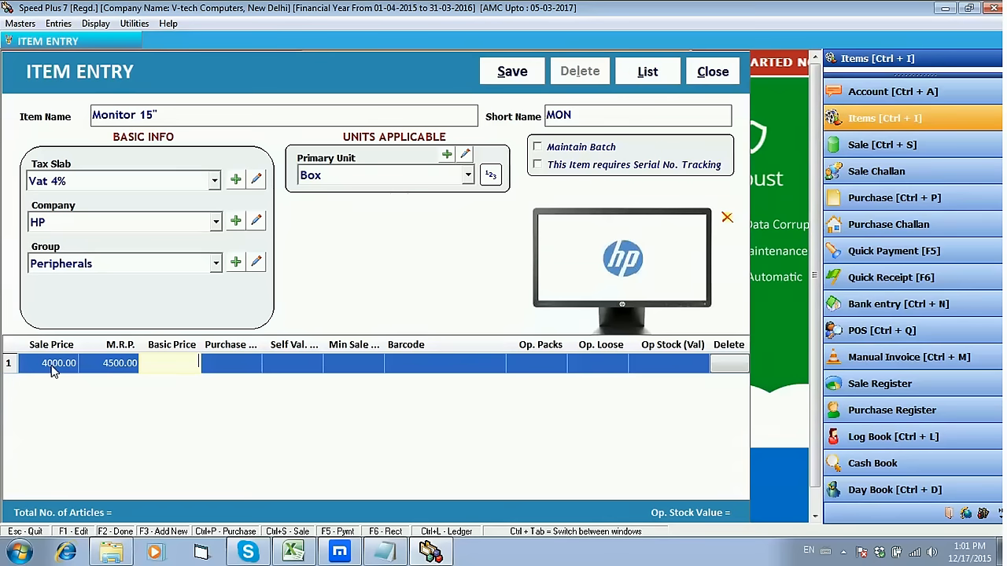
pyautogui.write('3750')
pyautogui.press('Return')
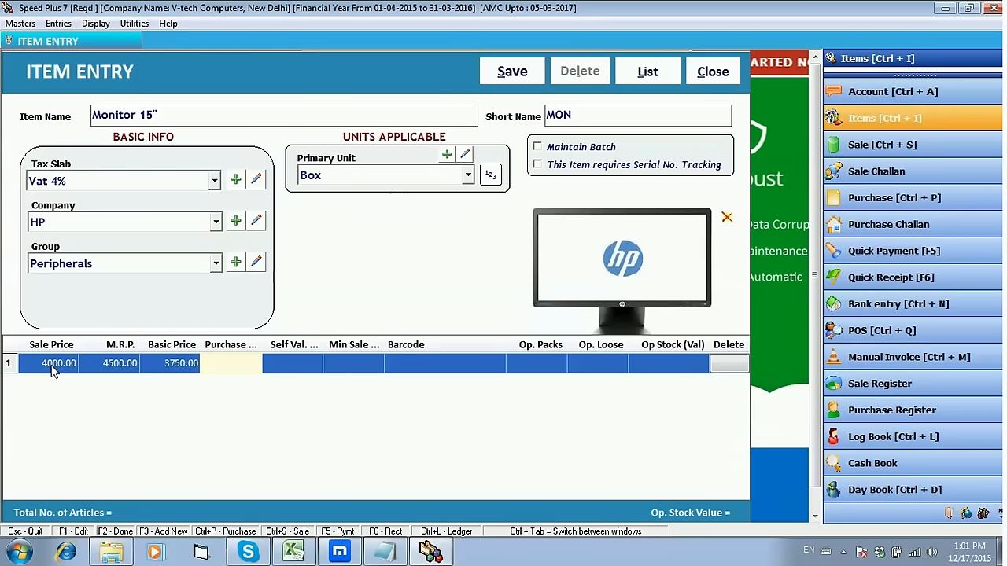
# Set the row's purchase price to 3800, self value to 3850 and minimum sale price to 3975.
pyautogui.write('3800')
pyautogui.press('Return')
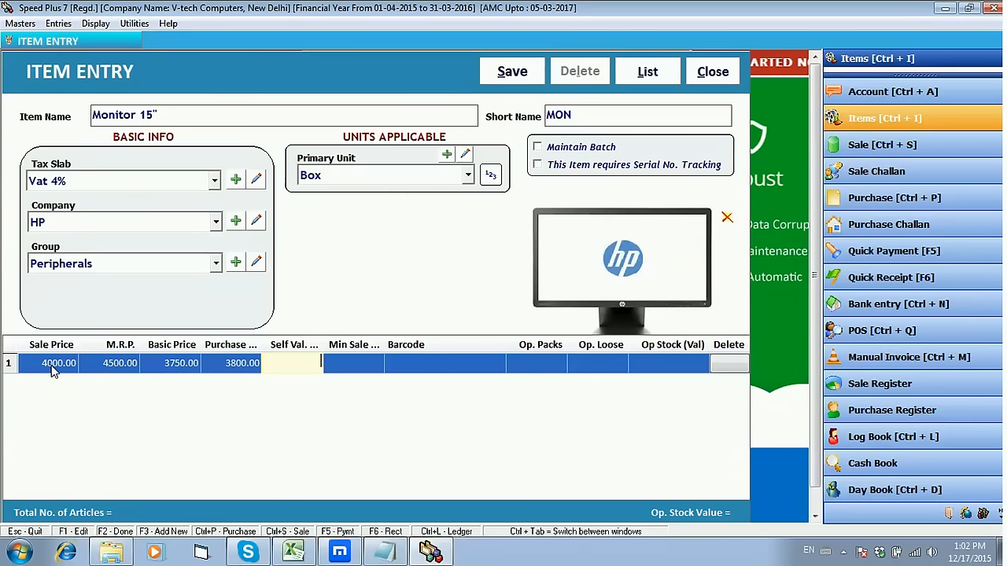
pyautogui.write('3850')
pyautogui.press('Return')
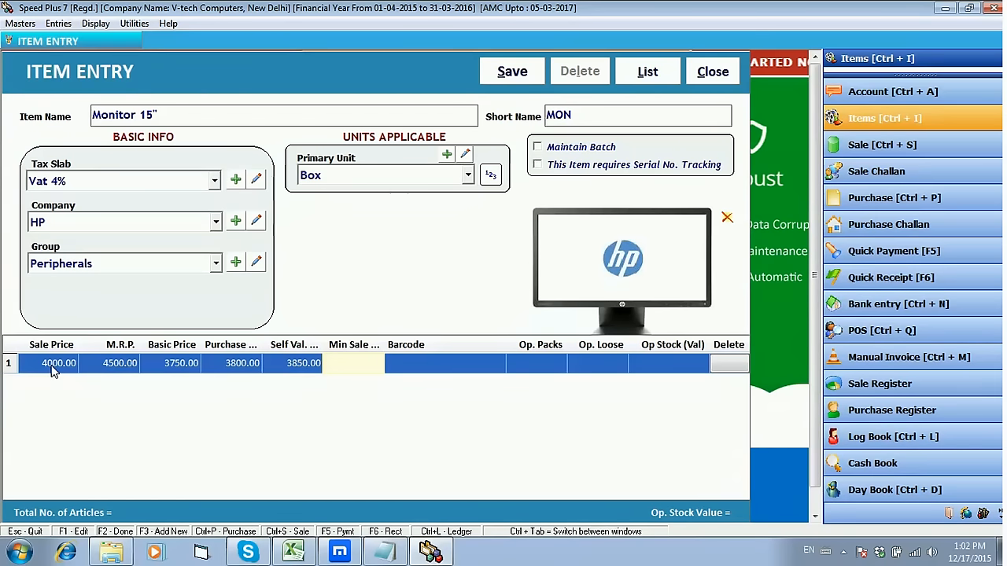
pyautogui.write('3975')
pyautogui.press('Return')
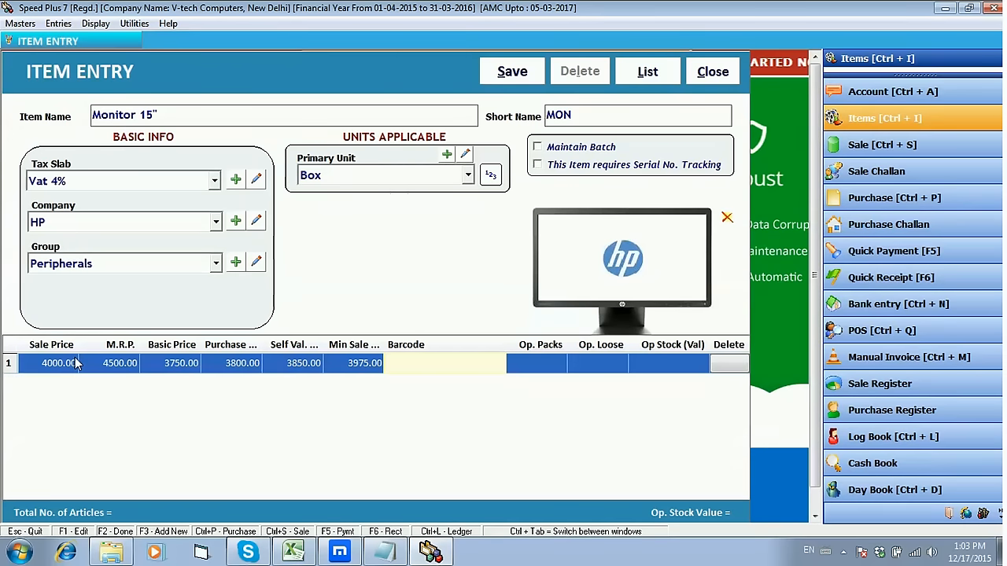
# Enter the barcode 547578698 and an opening stock of 10 packs, leaving the loose quantity blank.
pyautogui.write('547578698')
pyautogui.press('Return')
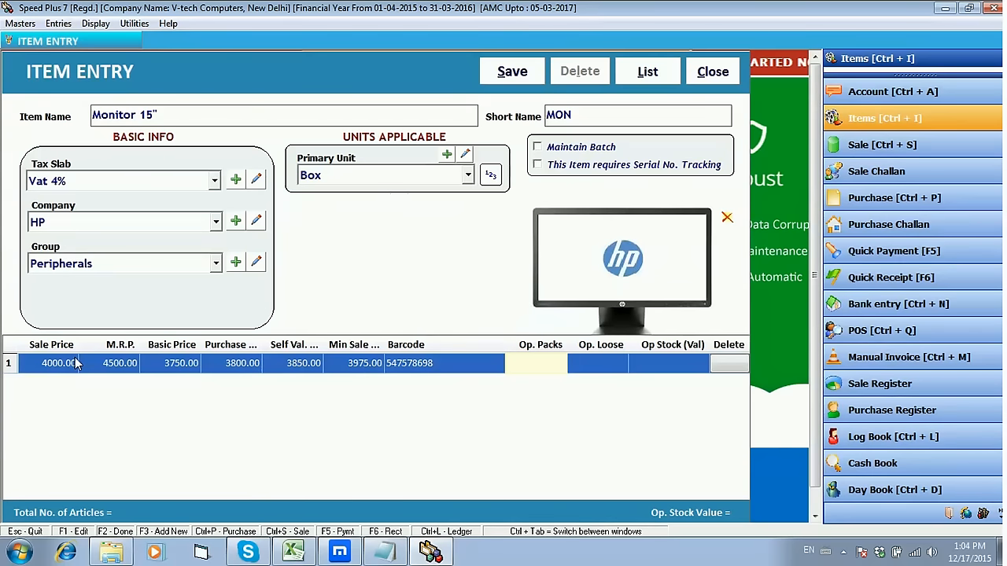
pyautogui.write('10')
pyautogui.press('Return')
pyautogui.press('Return')
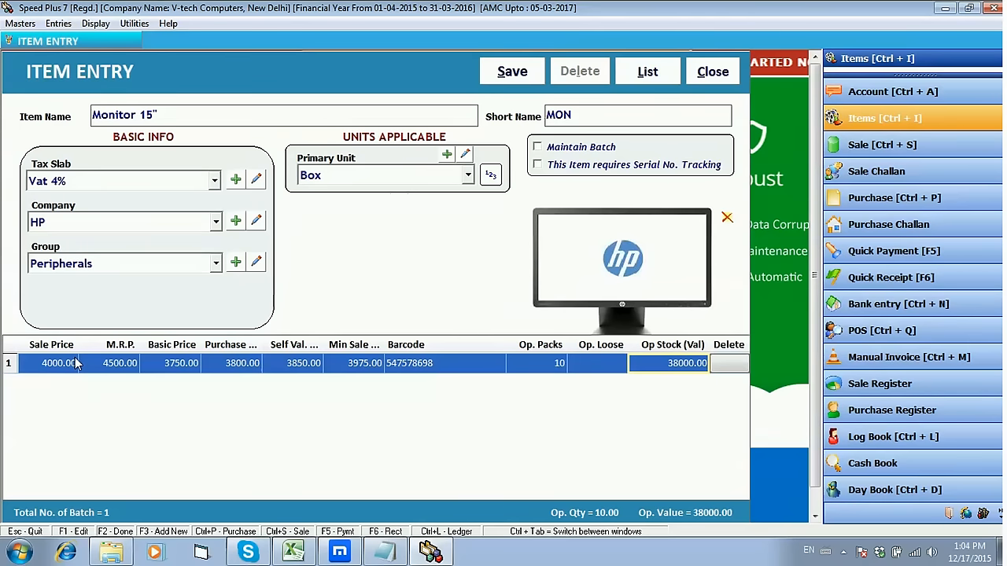
# Save the Monitor 15" item and start a new item named Keyboard.
pyautogui.press('Return')
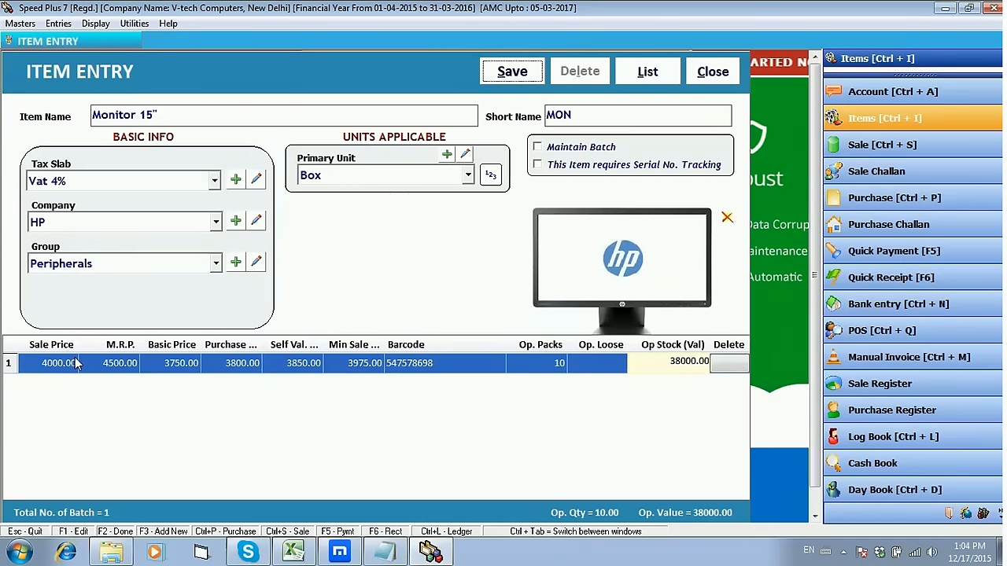
pyautogui.press('Return')
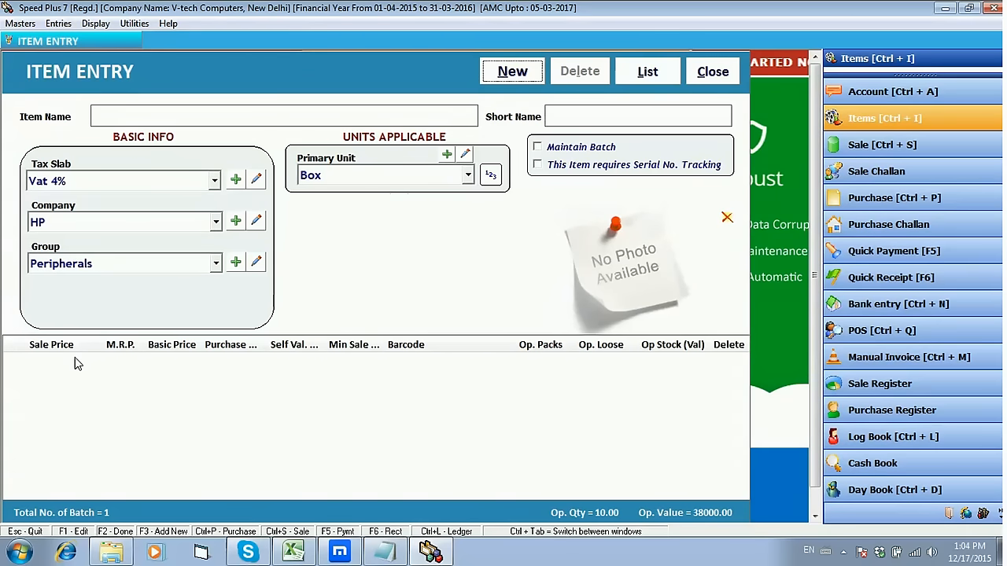
pyautogui.press('F3')
pyautogui.write('Key')
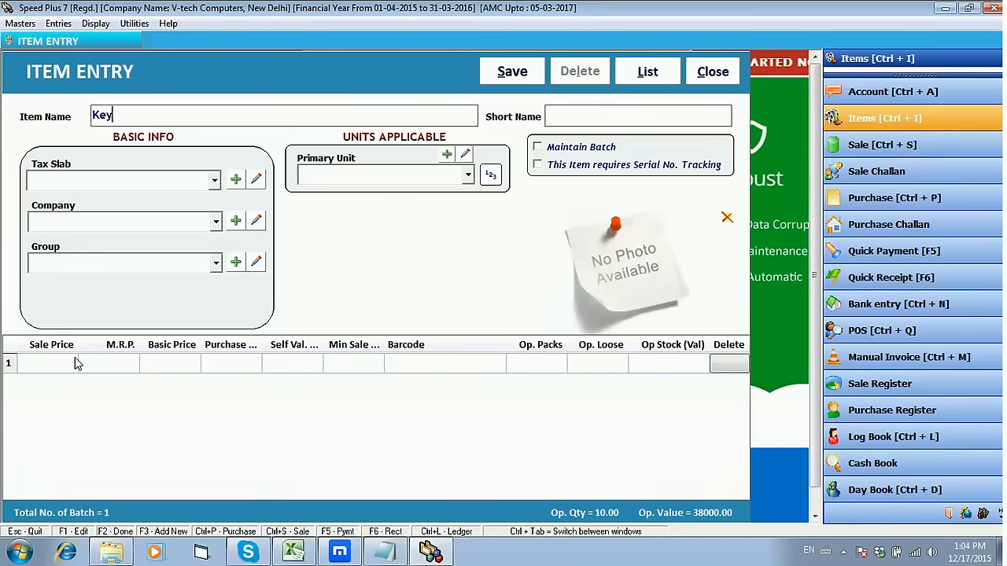
pyautogui.write('board')
pyautogui.press('Return')
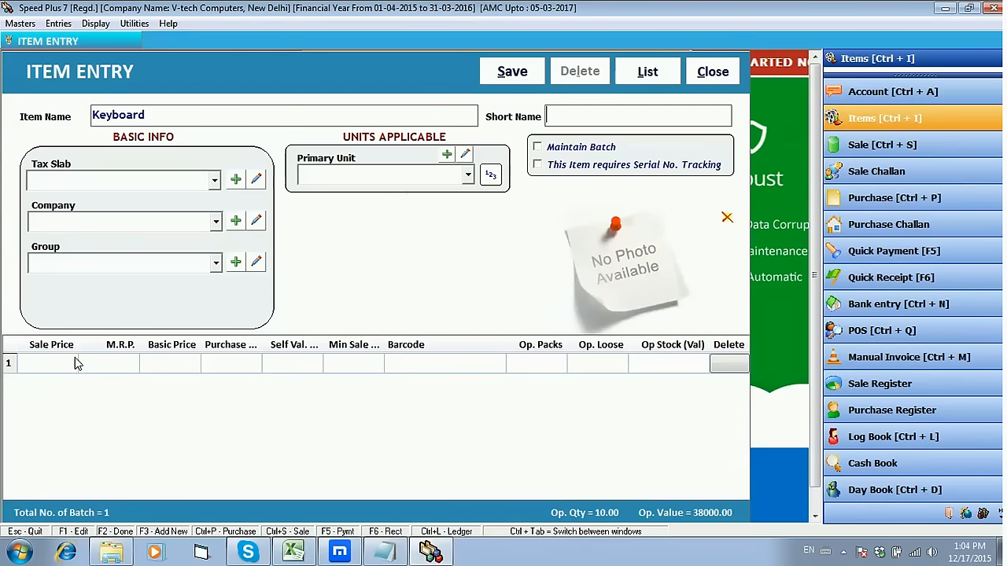
# Give the Keyboard item the short name KBD.
pyautogui.press('Return')
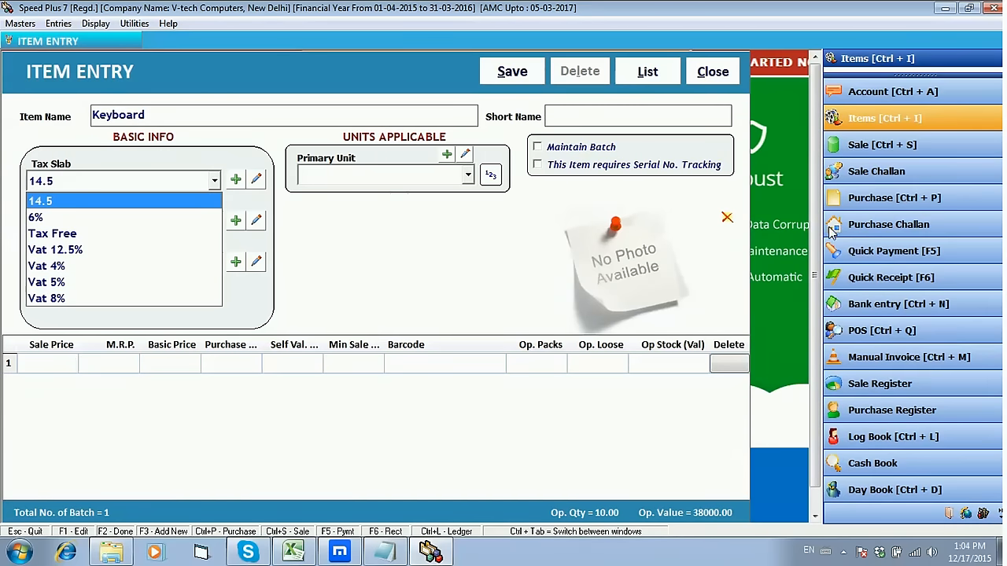
pyautogui.click(712, 116)
pyautogui.click(712, 116)
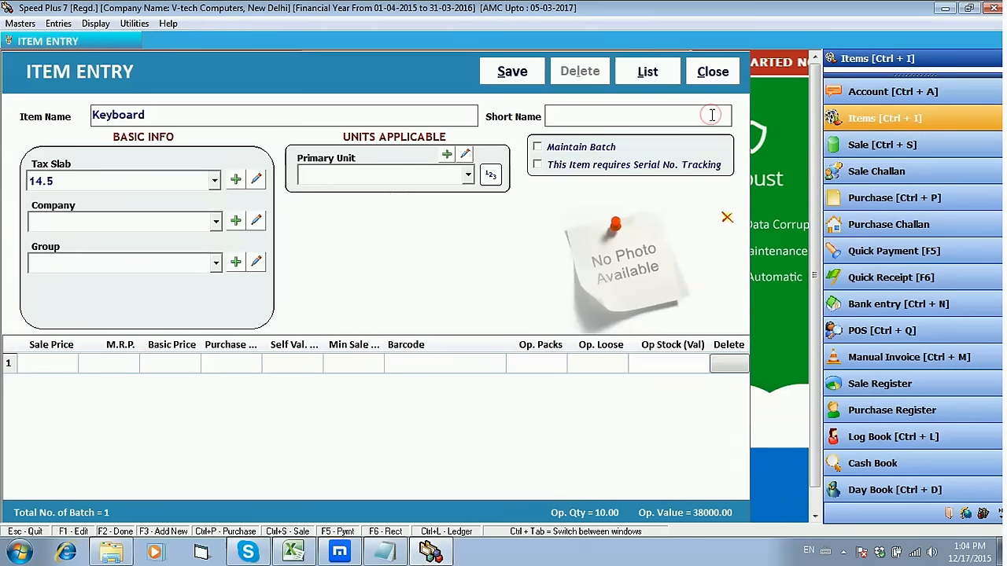
pyautogui.write('KBD')
# Set the Keyboard item's tax slab to 6% and check the form for adding VAT slabs without creating one.
pyautogui.press('Return')
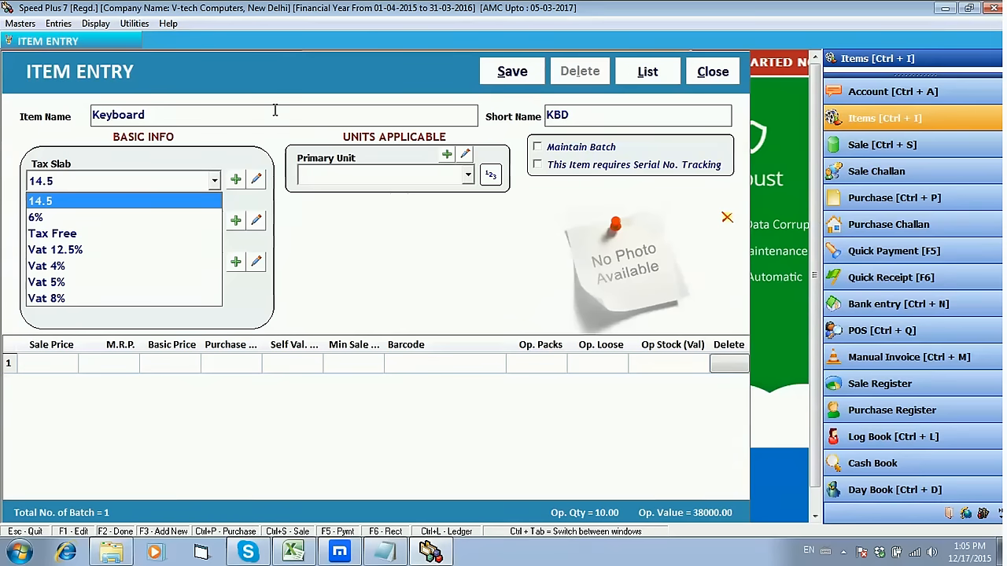
pyautogui.press('Down')
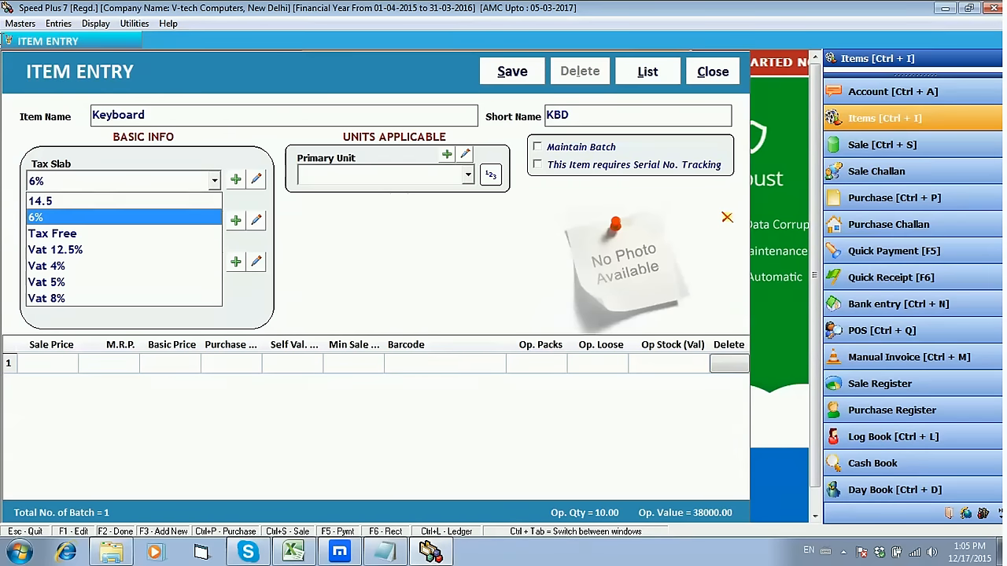
pyautogui.press('Return')
pyautogui.click(237, 180)
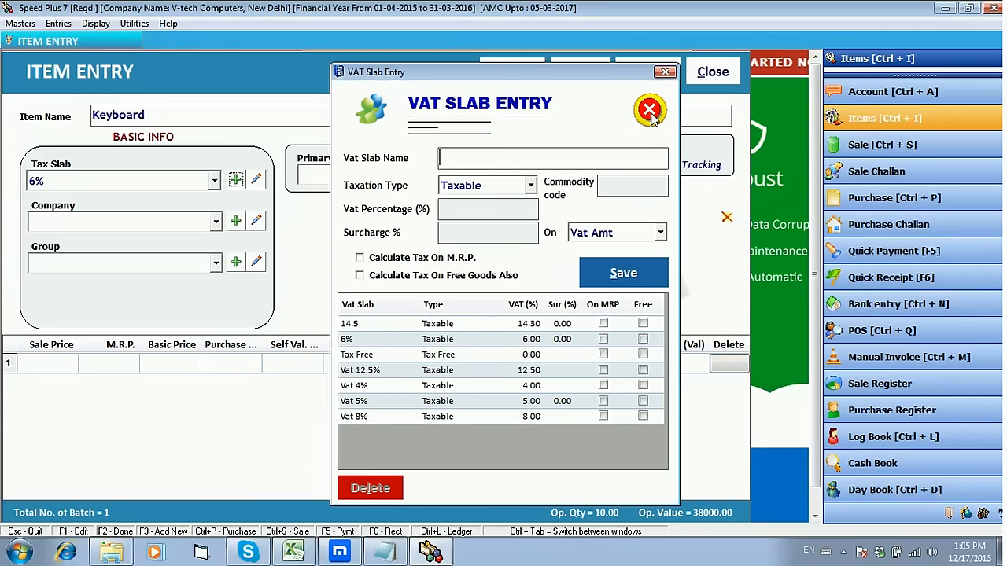
pyautogui.click(650, 110)
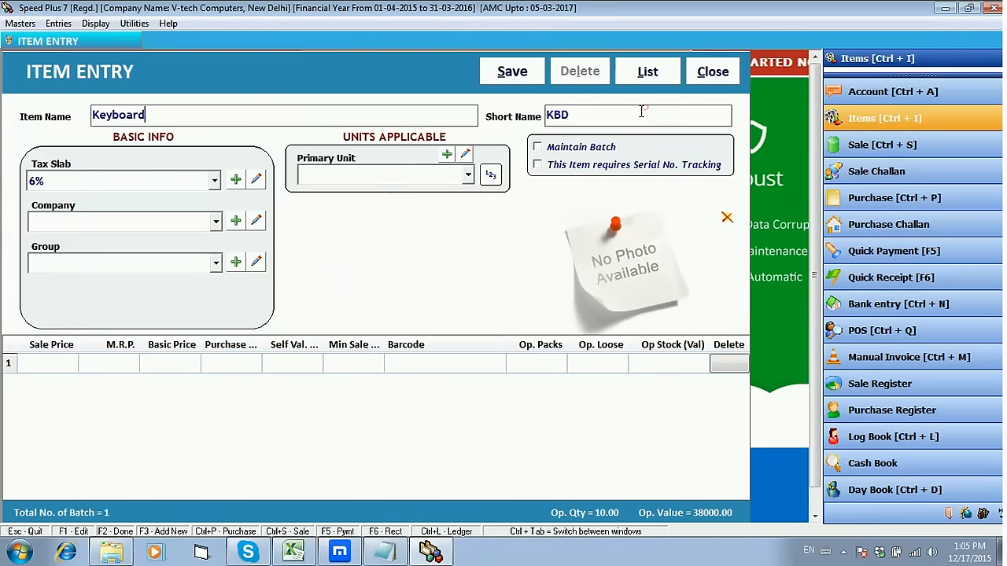
# Set the Keyboard item's company to Logitech and its group to Peripherals.
pyautogui.click(129, 214)
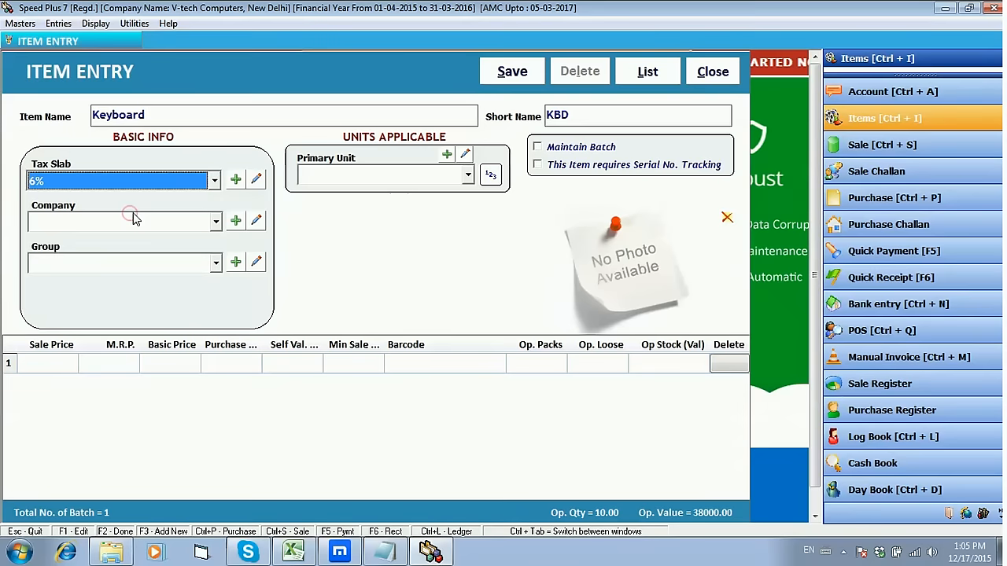
pyautogui.press('Return')
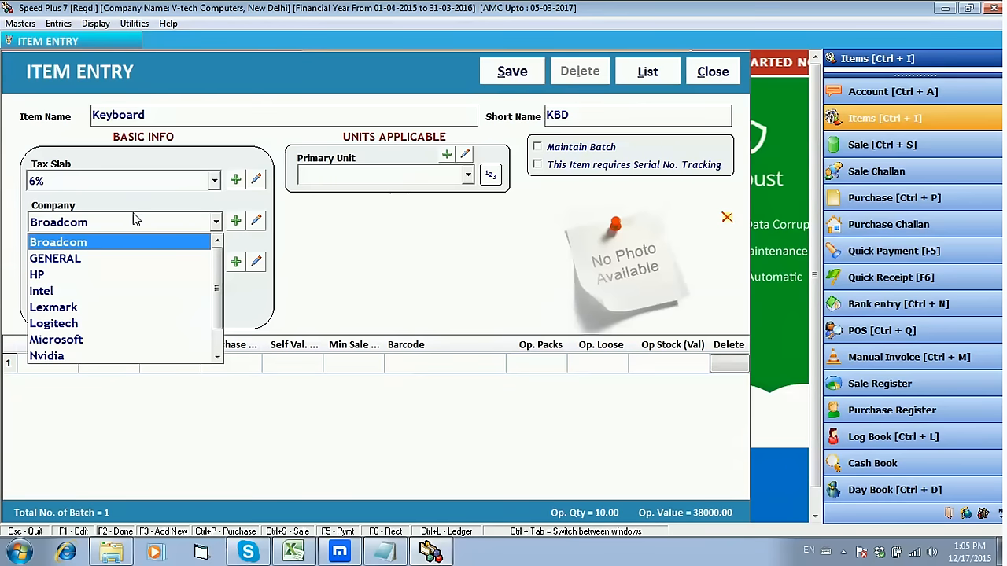
pyautogui.press('Down')
pyautogui.press('Down')
pyautogui.press('Down')
pyautogui.press('Down')
pyautogui.press('Down')
pyautogui.press('Return')
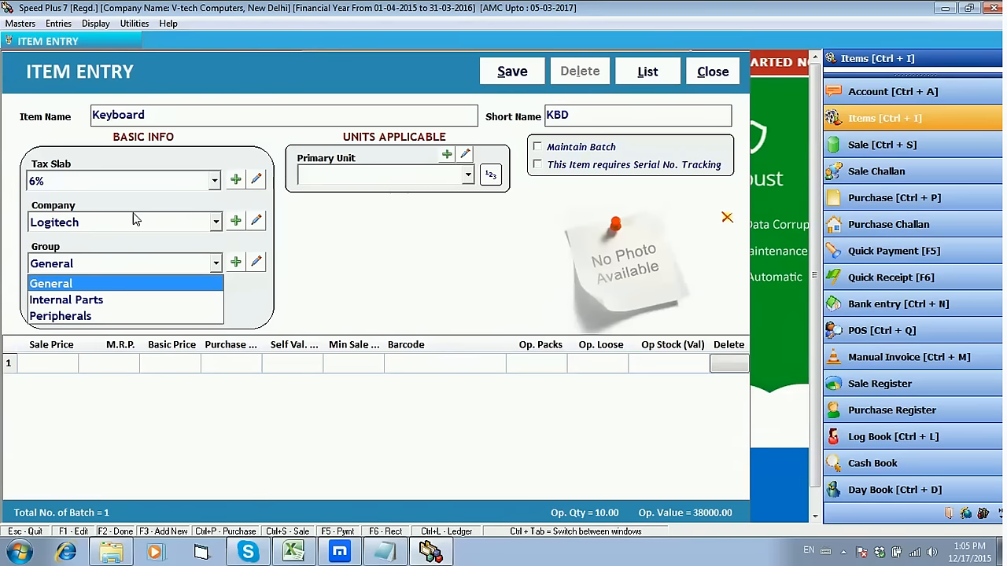
pyautogui.press('Down')
pyautogui.press('Down')
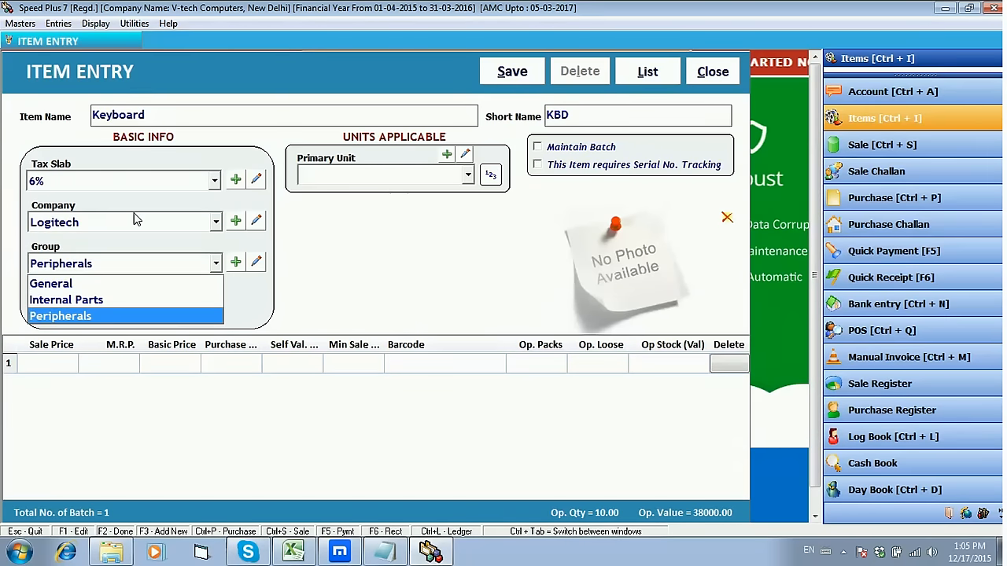
pyautogui.press('Return')
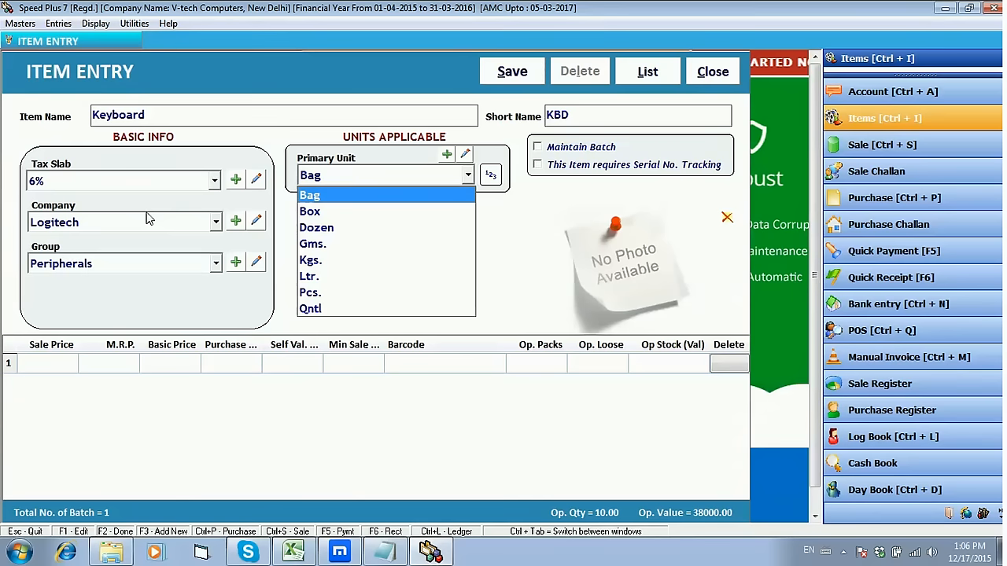
# Set Box as the primary unit and add Pcs. as the alternate unit with a conversion factor of 10.
pyautogui.click(491, 175)
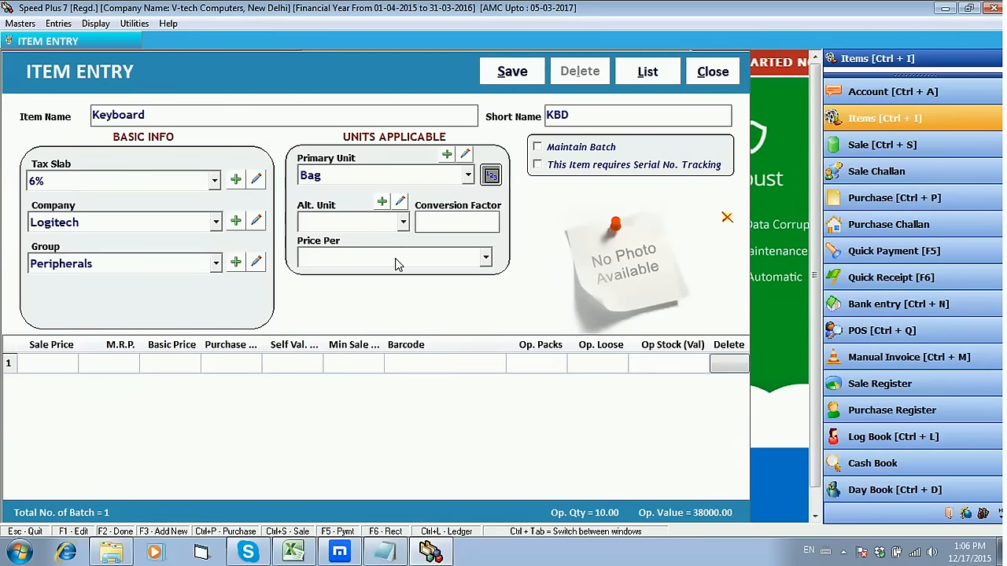
pyautogui.click(359, 178)
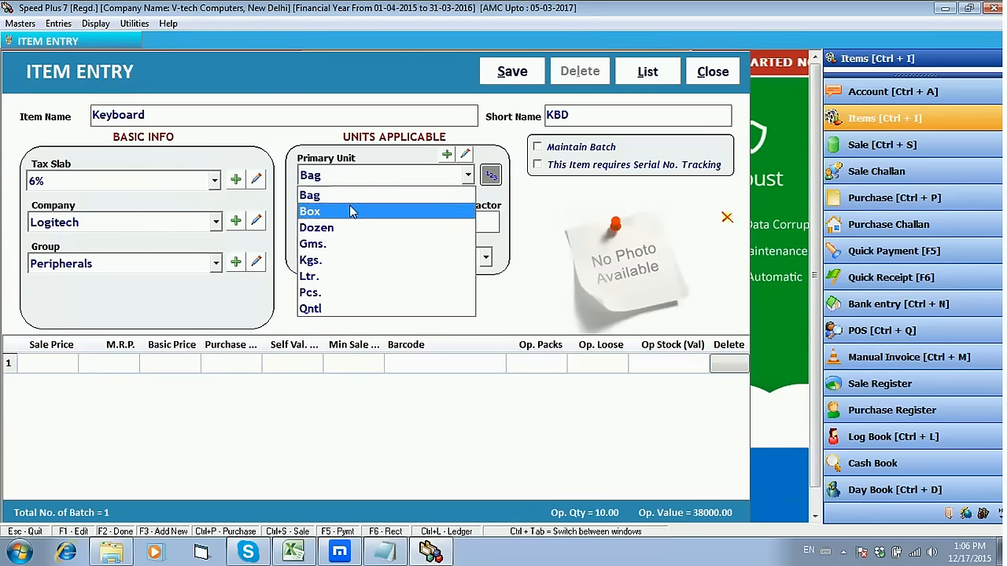
pyautogui.click(350, 211)
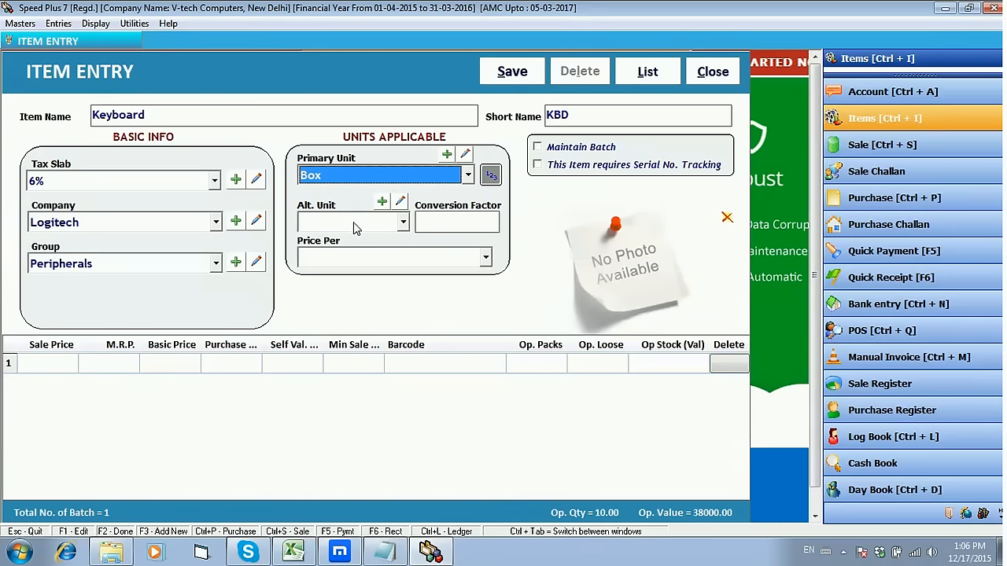
pyautogui.click(353, 226)
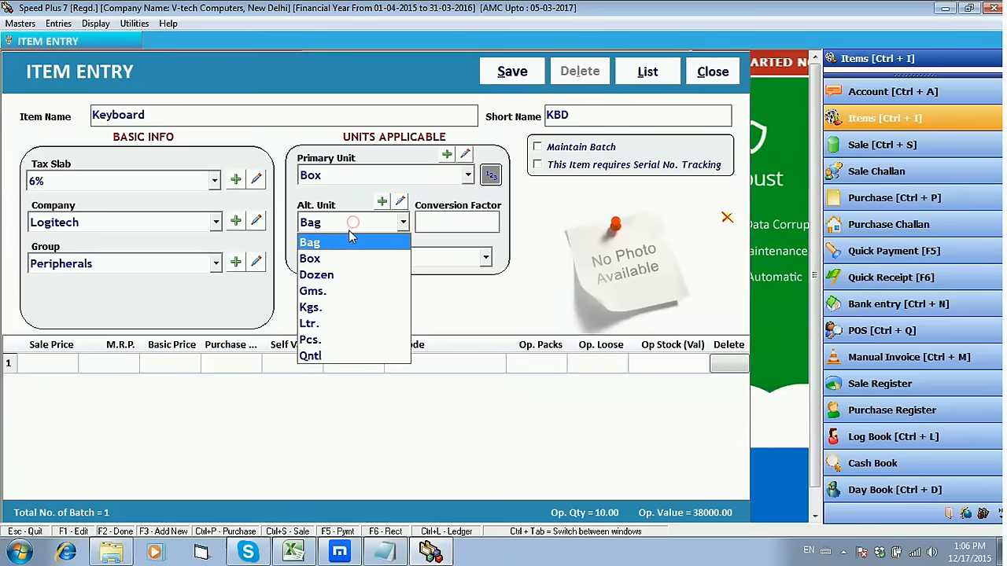
pyautogui.click(329, 338)
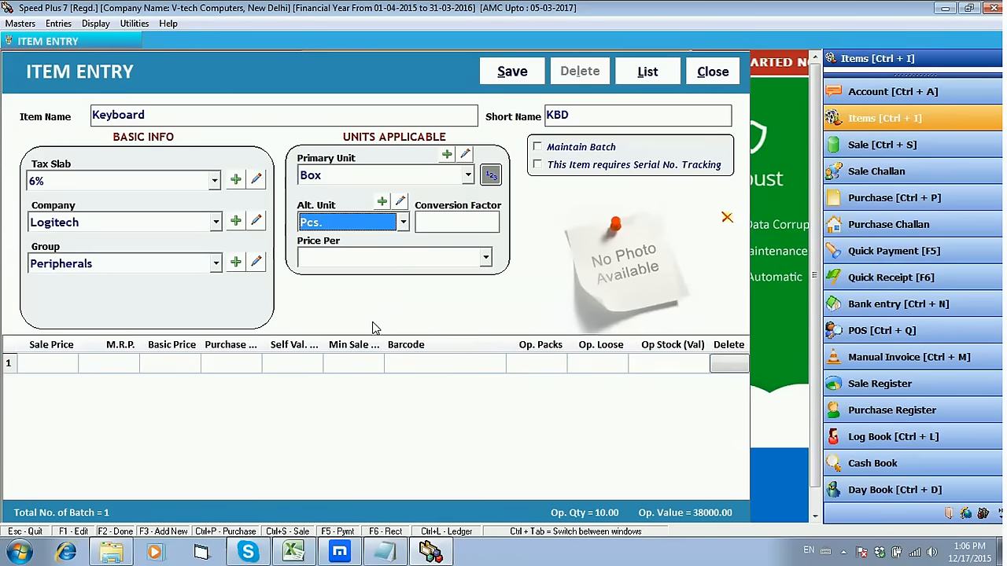
pyautogui.click(465, 221)
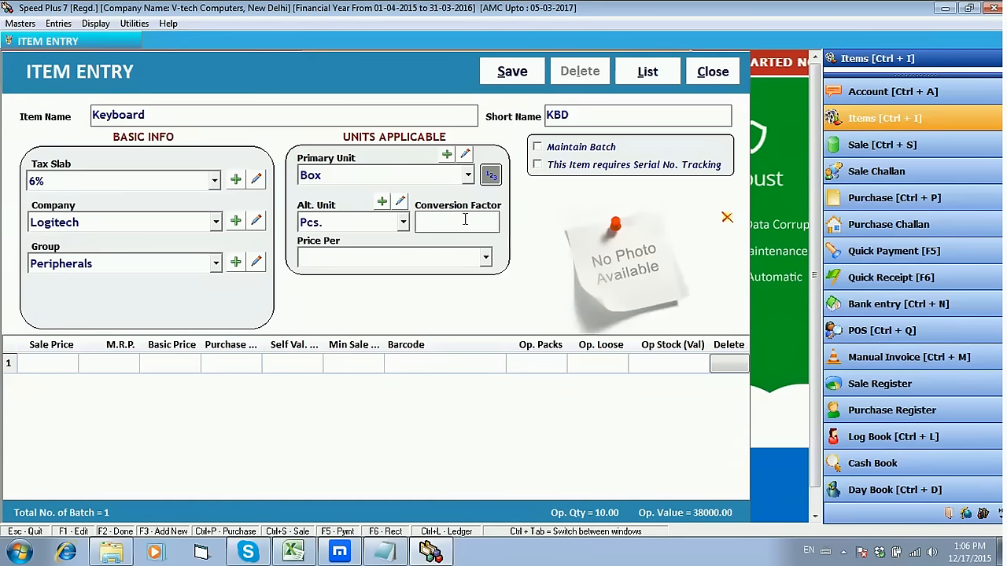
pyautogui.write('10')
# Keep Box and Pcs. as the units and set Price Per to Pcs., leaving batch maintenance and serial number tracking off.
pyautogui.click(366, 171)
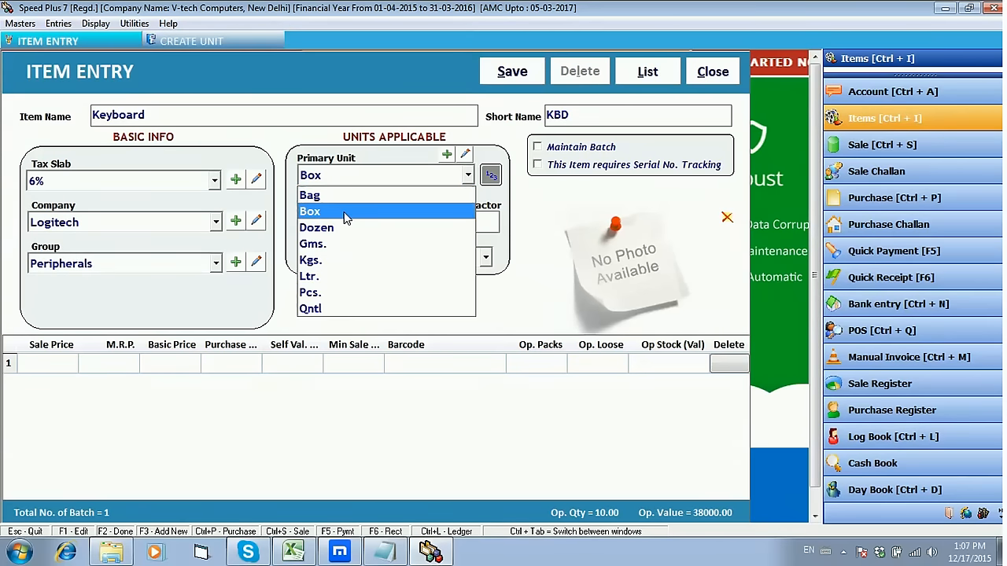
pyautogui.click(346, 212)
pyautogui.click(372, 225)
pyautogui.click(371, 225)
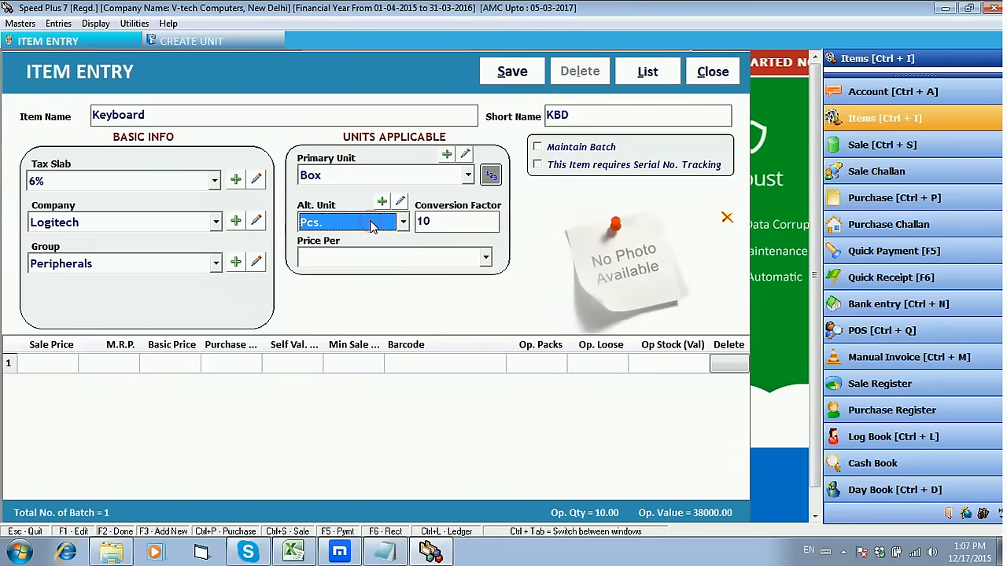
pyautogui.press('Return')
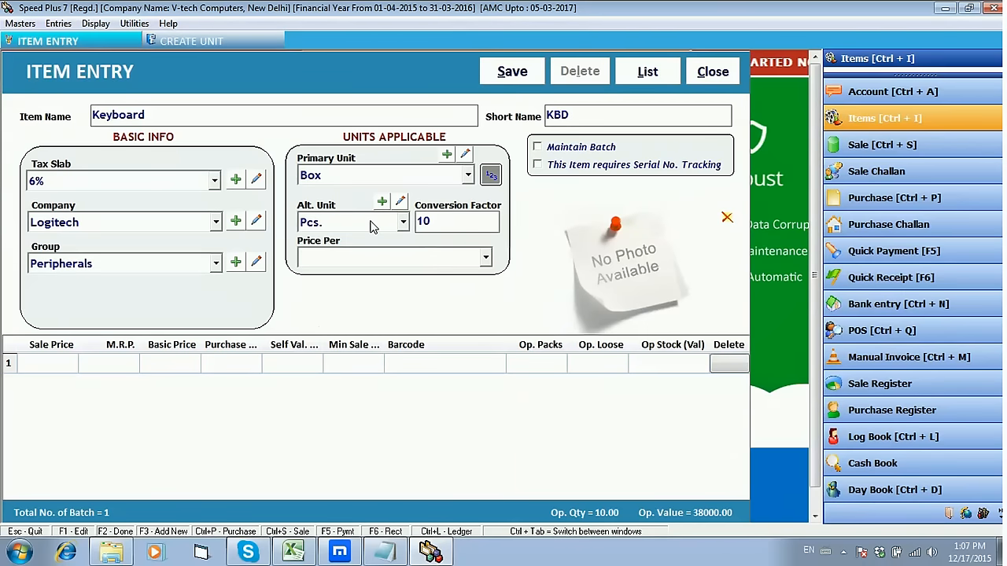
pyautogui.press('Return')
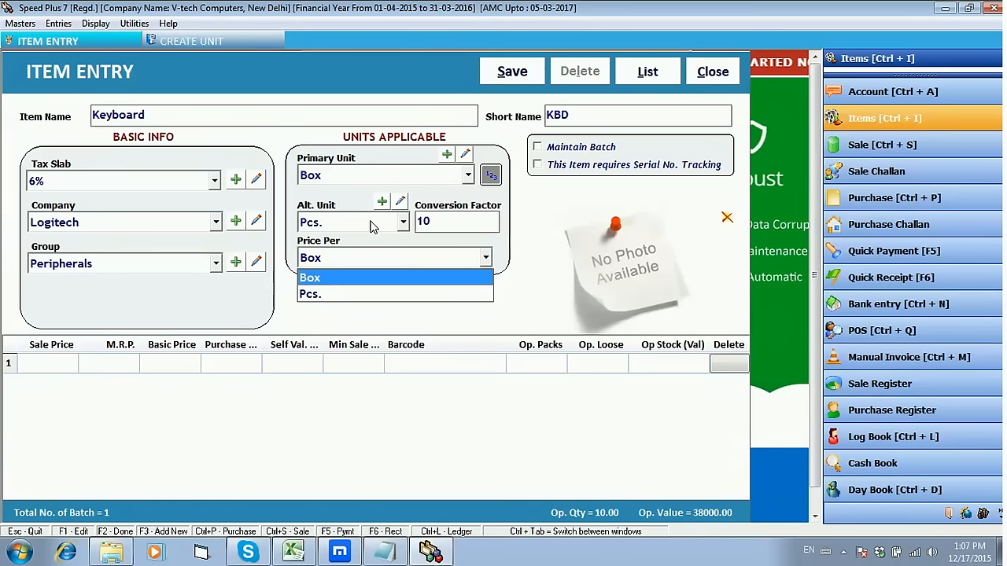
pyautogui.press('Down')
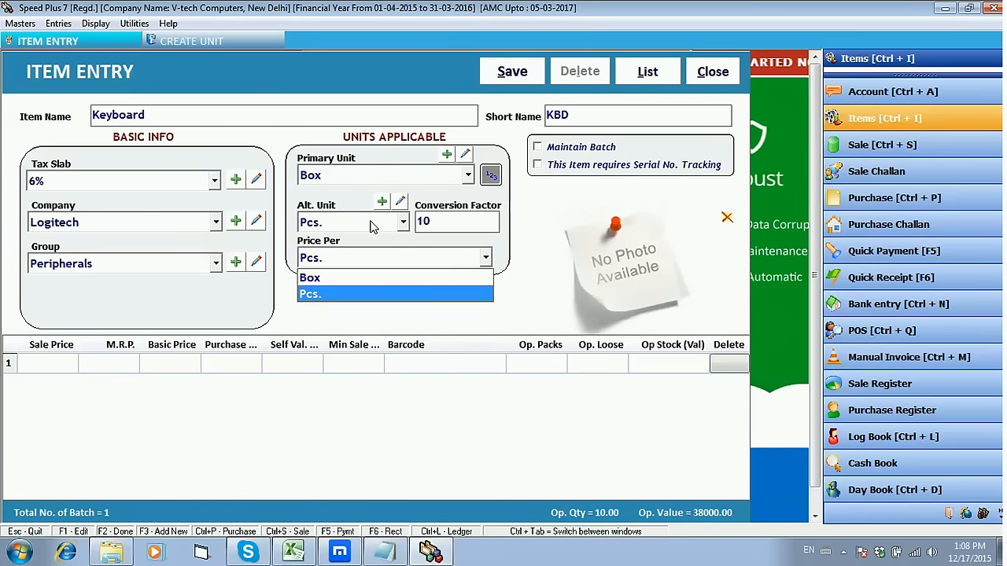
pyautogui.press('Return')
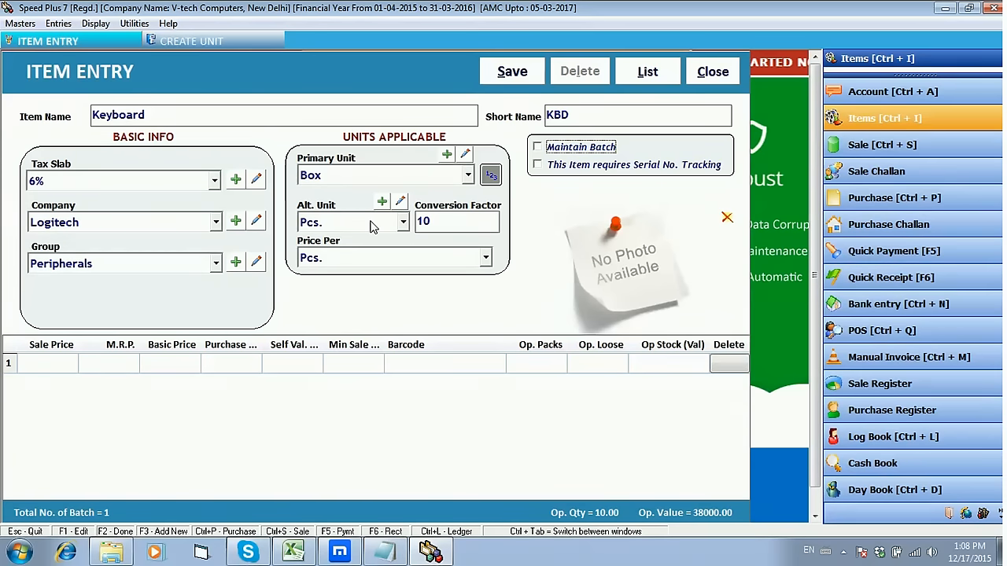
pyautogui.press('Tab')
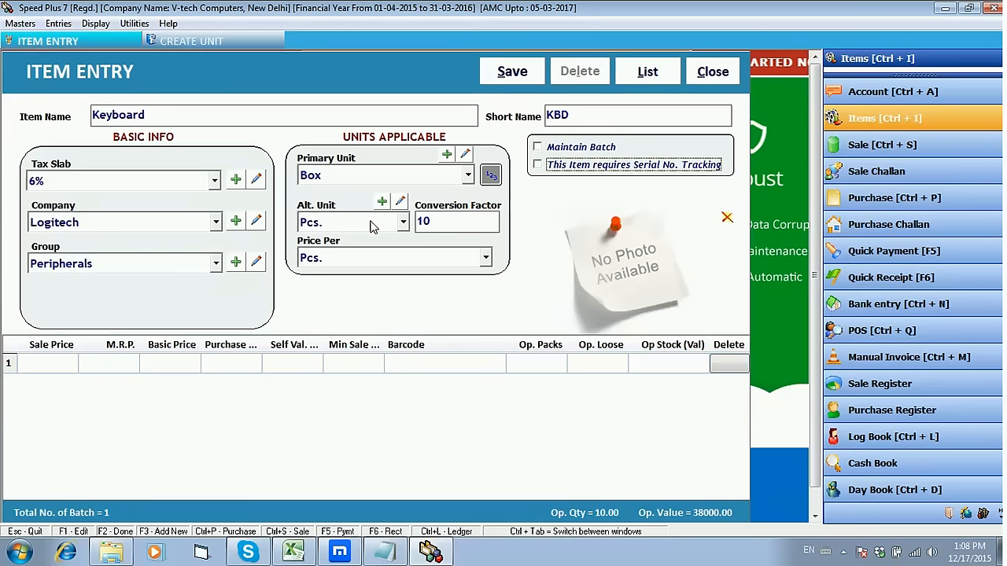
pyautogui.press('Tab')
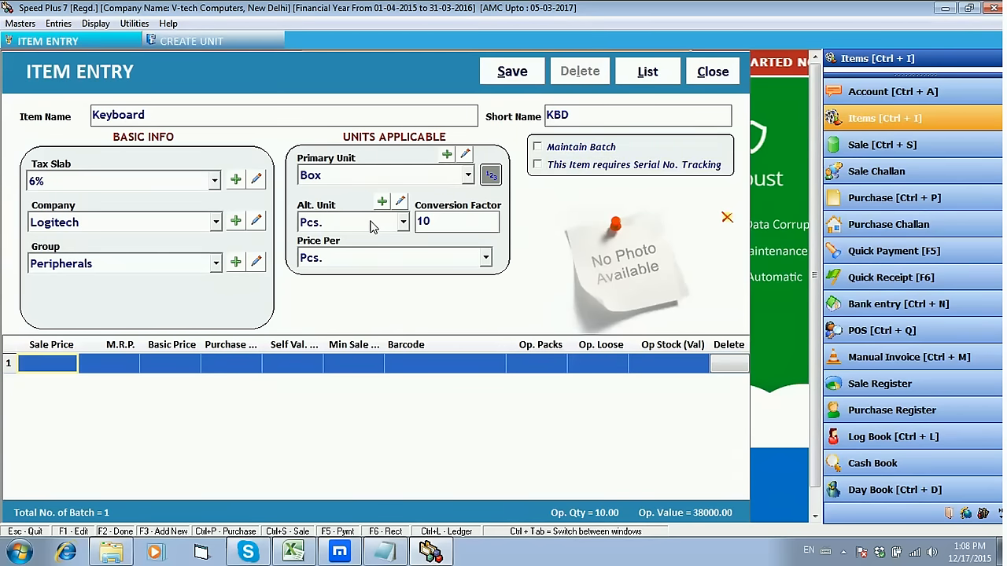
# In the Keyboard's first price row, set the sale price to 200, the M.R.P. to 250 and the basic price to 180.
pyautogui.write('4')
pyautogui.write('00')
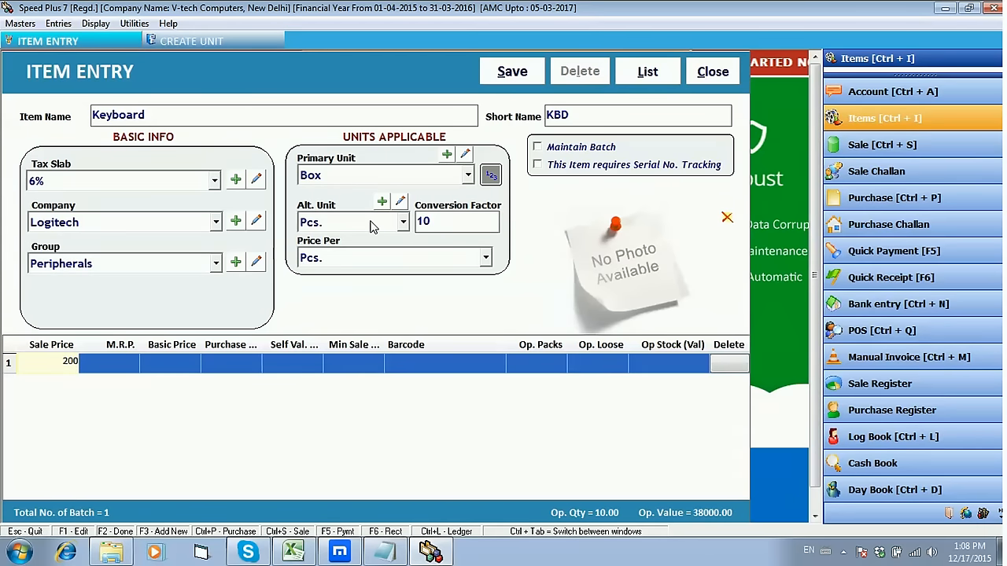
pyautogui.press('Return')
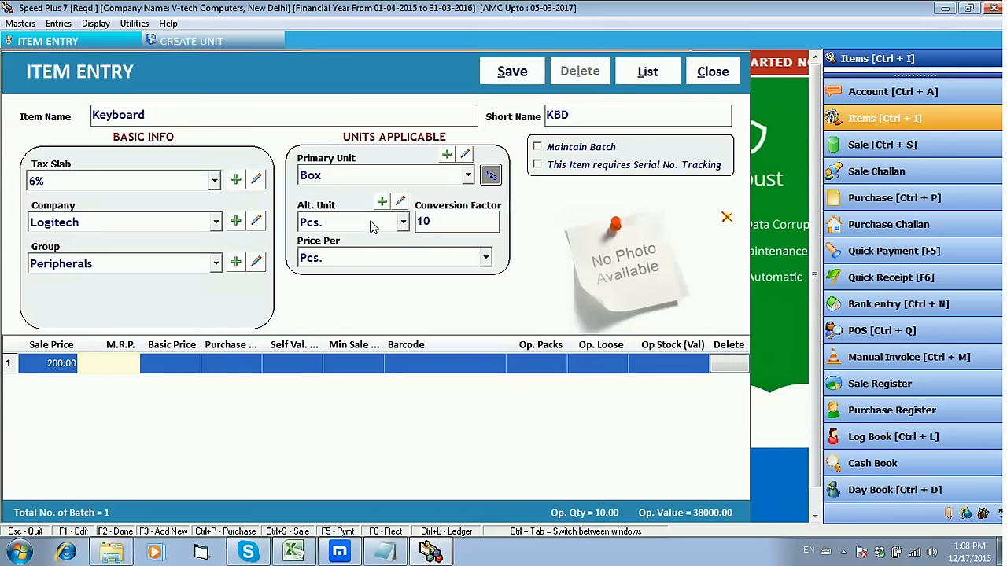
pyautogui.write('250')
pyautogui.press('Return')
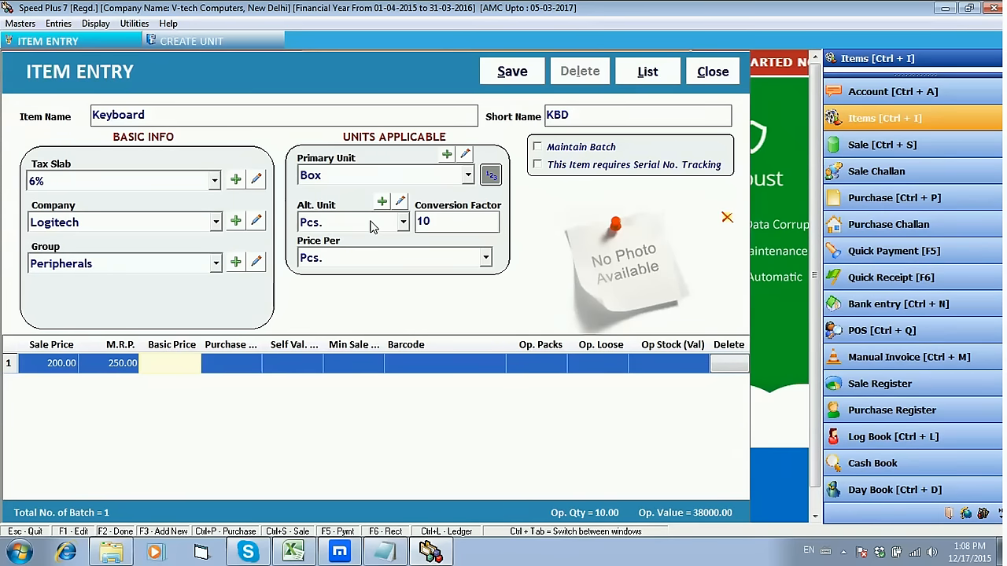
pyautogui.write('180')
pyautogui.press('Return')
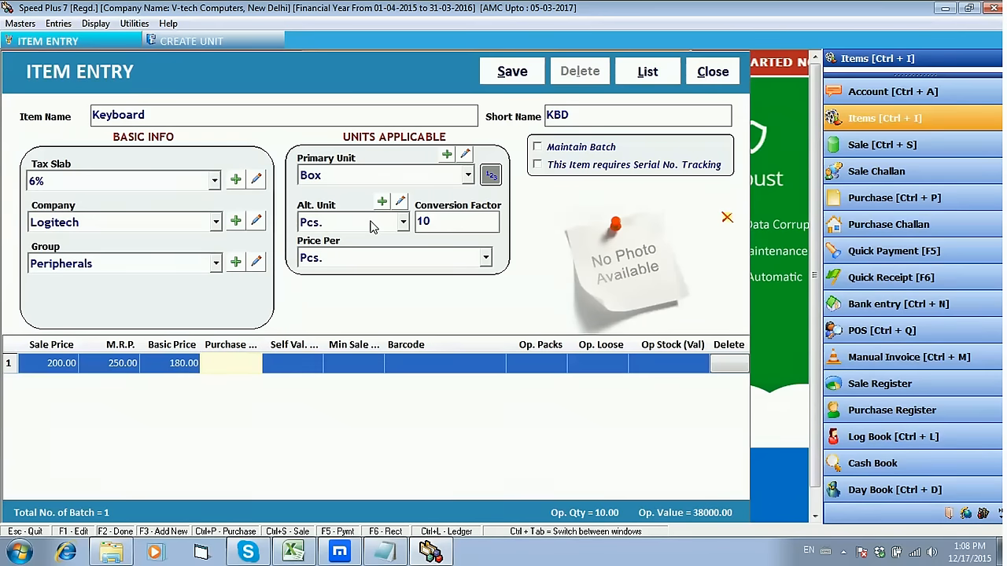
# Set the Keyboard's purchase price to 185 and its self value to 190.
pyautogui.write('185')
pyautogui.press('Return')
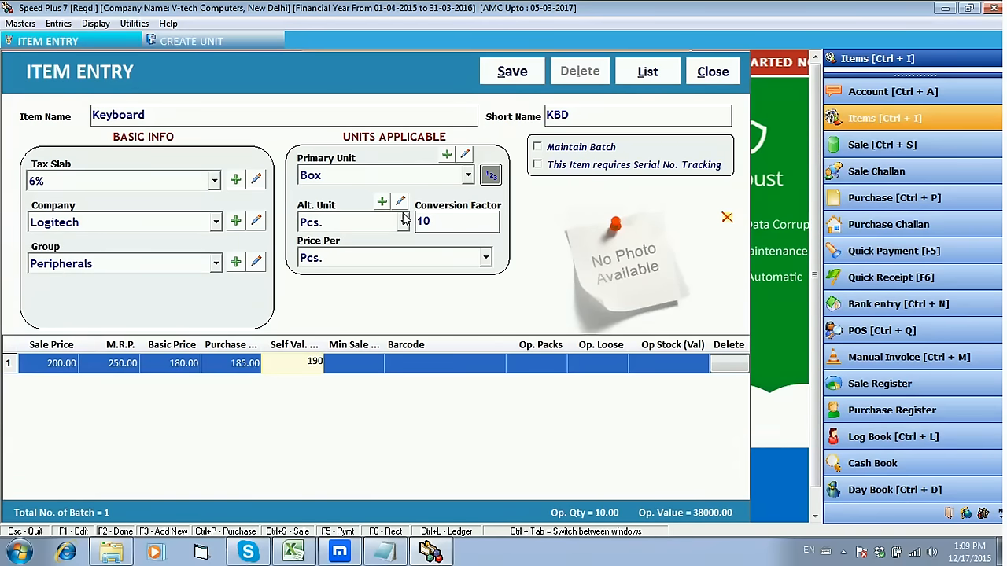
pyautogui.press('Return')
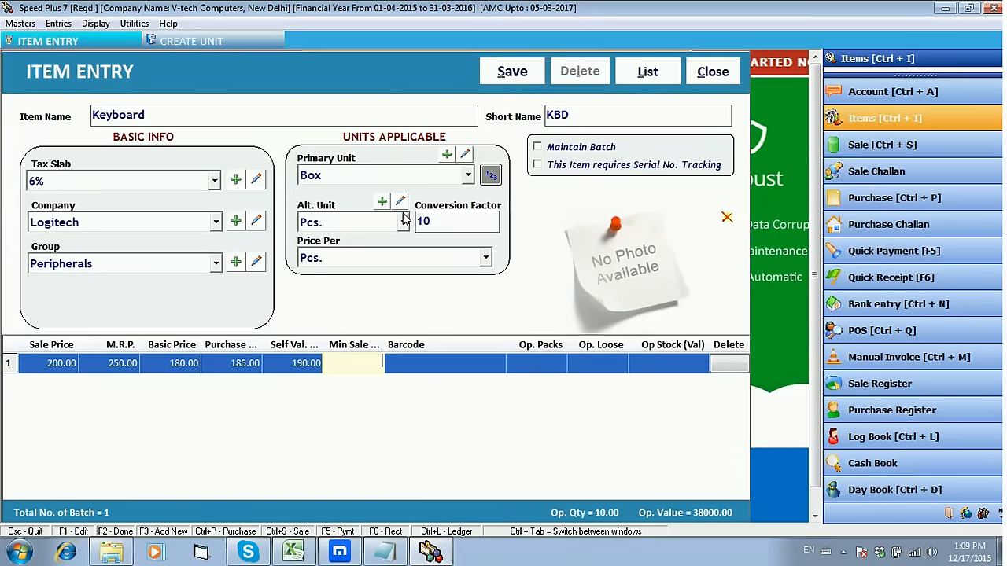
# Set the Keyboard's minimum sale price to 195 and its barcode to 575876898.
pyautogui.write('195')
pyautogui.press('Return')
pyautogui.write('575876898')
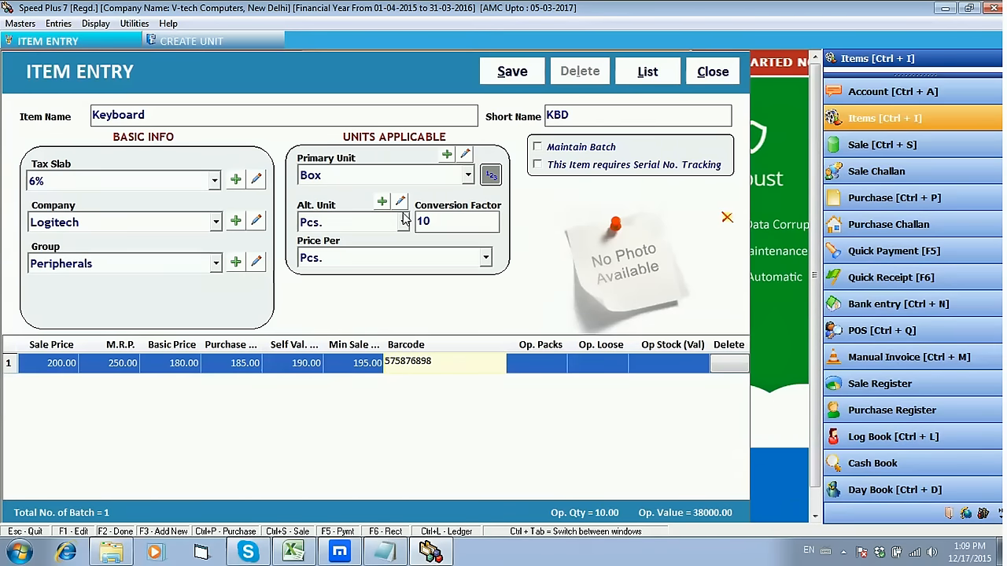
pyautogui.press('Return')
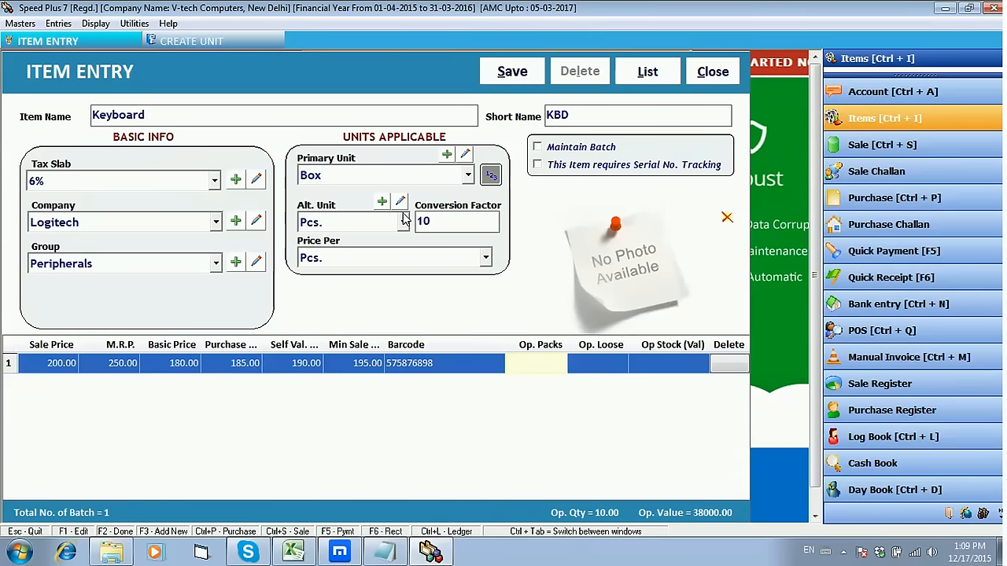
# Enter the Keyboard's opening stock as 10 packs and 8 loose.
pyautogui.write('10')
pyautogui.press('Return')
pyautogui.write('8')
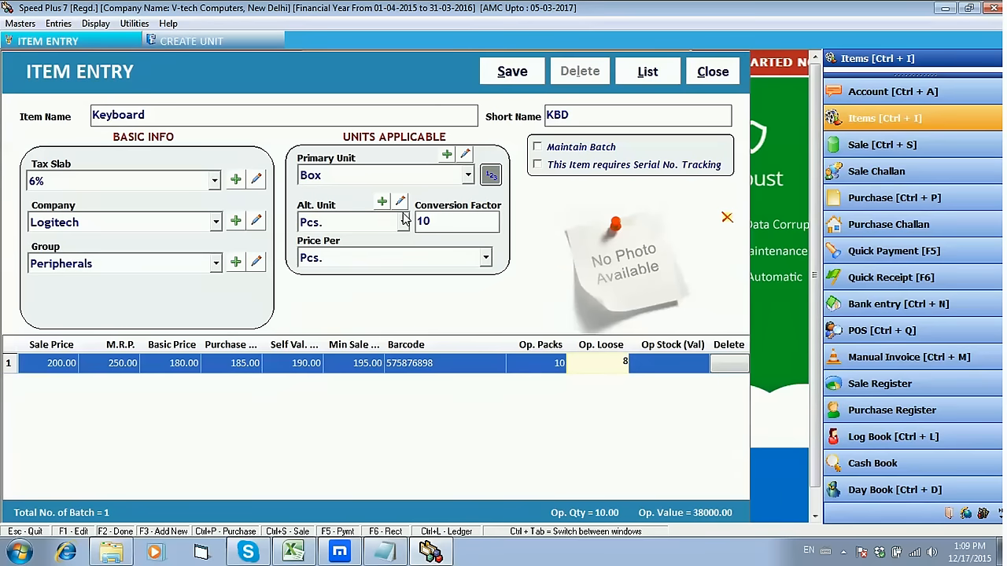
pyautogui.press('Return')
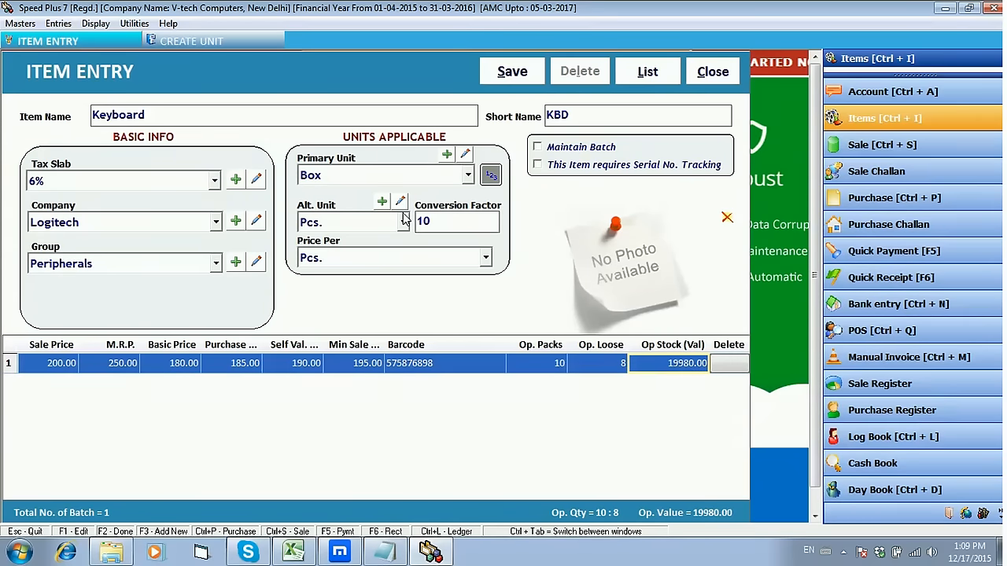
# Save the Keyboard item.
pyautogui.click(233, 362)
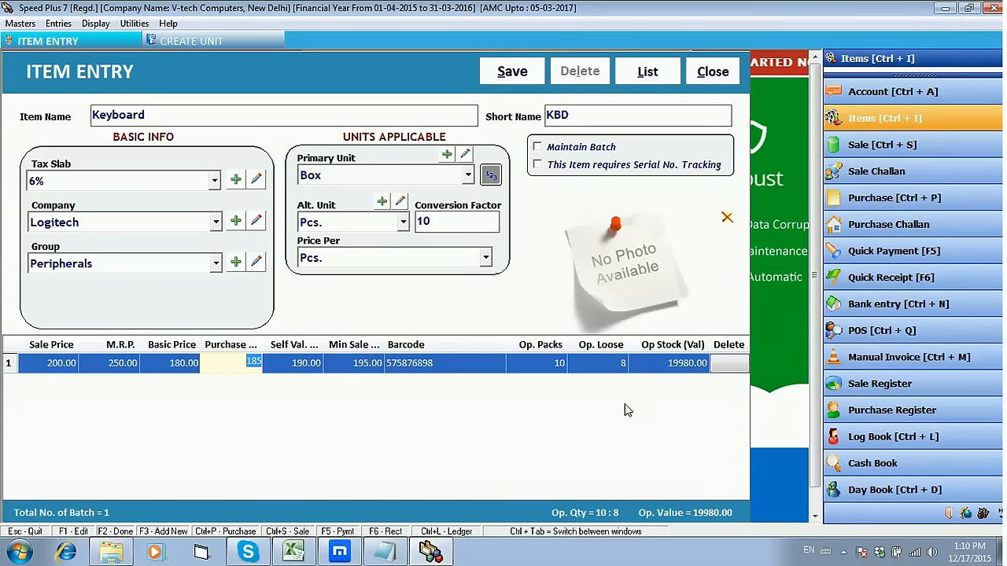
pyautogui.click(523, 82)
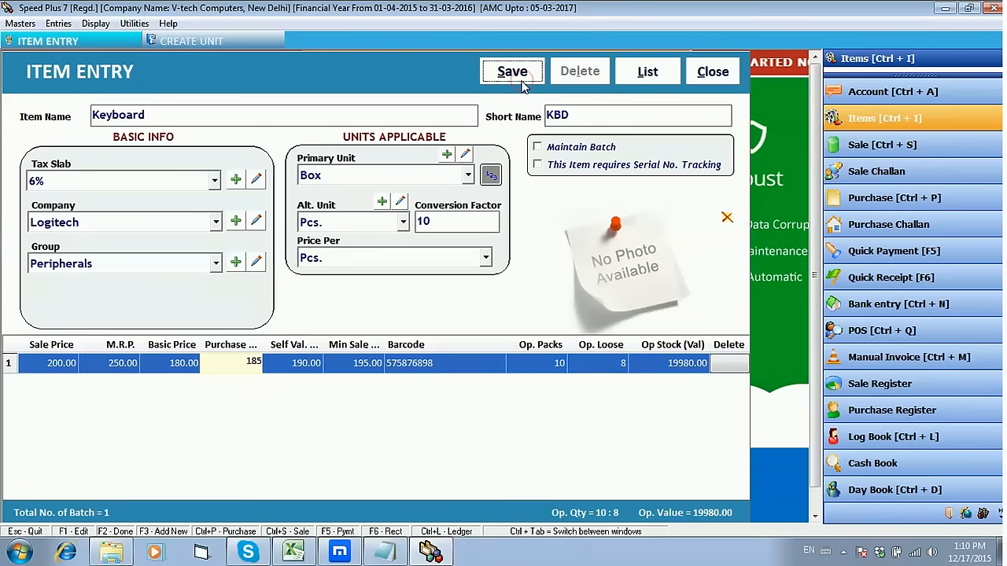
pyautogui.click(583, 329)
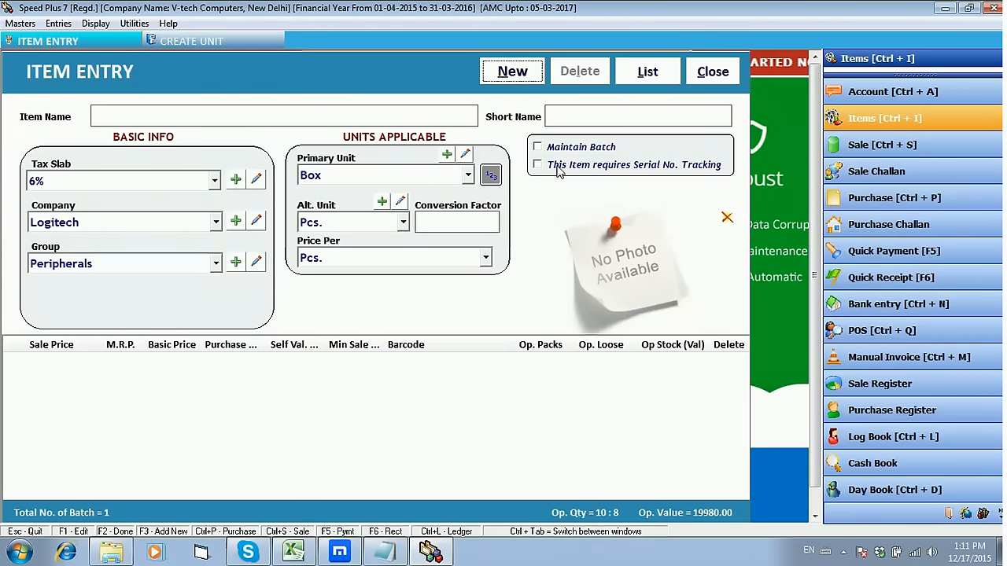
# Start a new item named Mouse with the short name MU.
pyautogui.click(515, 76)
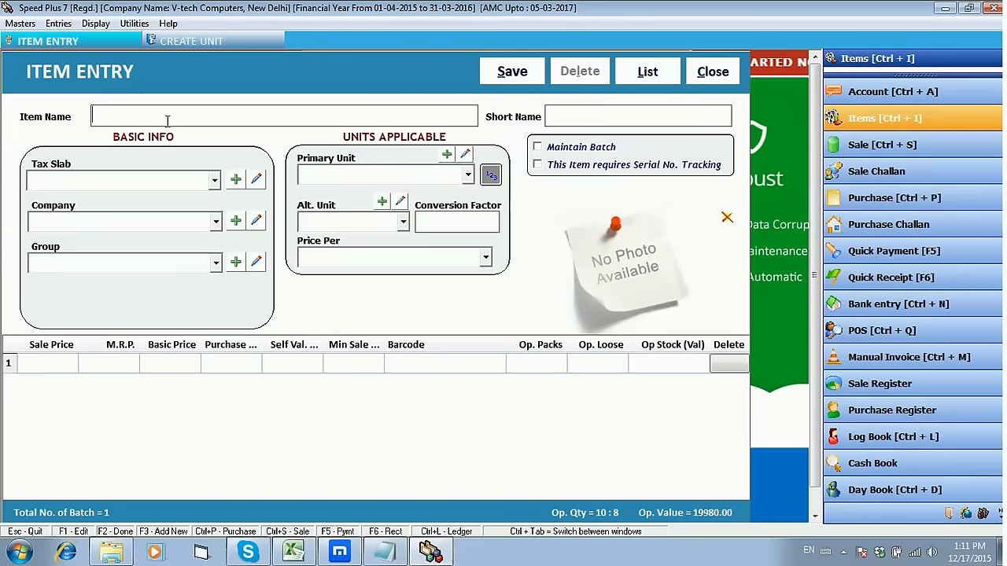
pyautogui.write('Mouse')
pyautogui.write('M')
pyautogui.write('U')
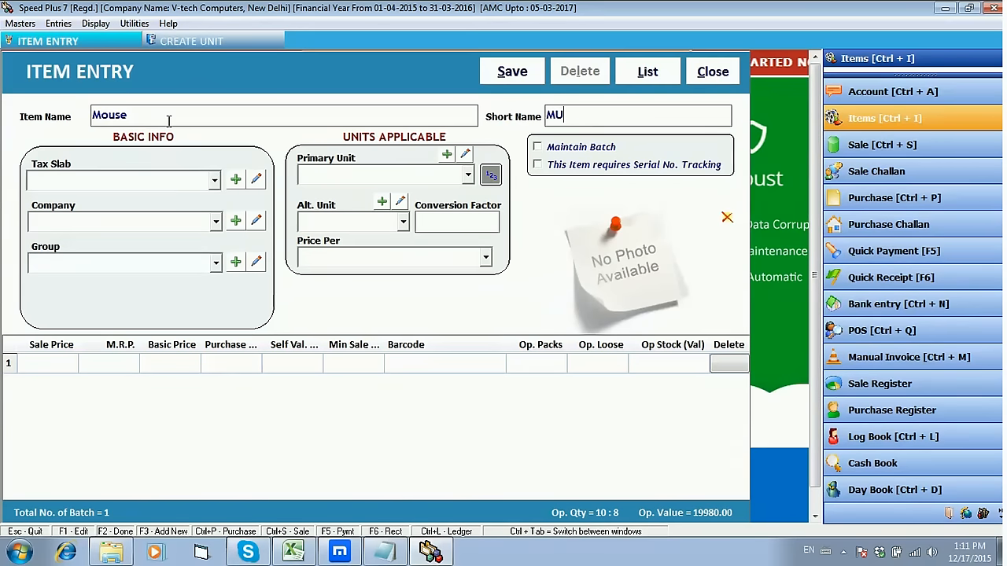
pyautogui.press('Return')
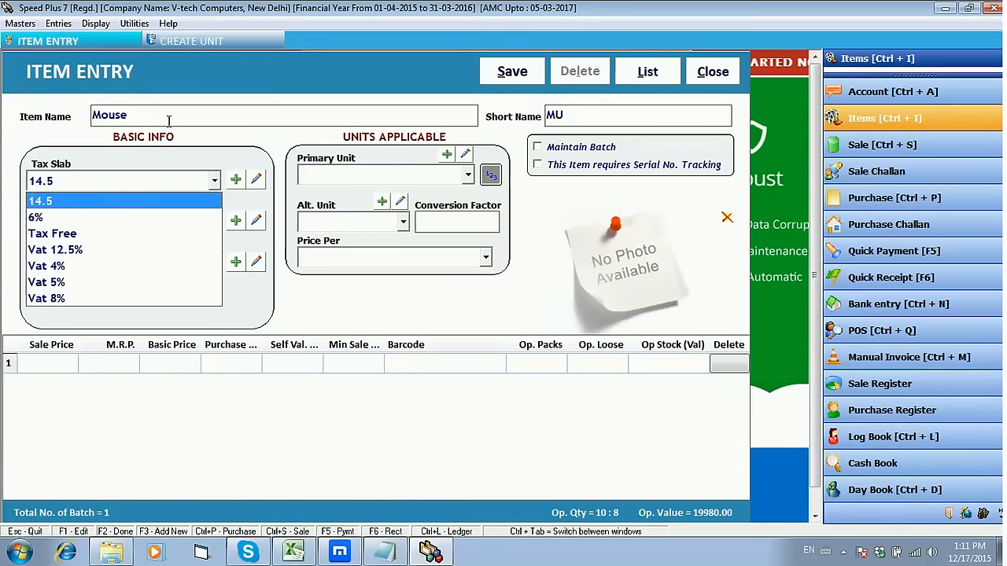
# Choose Vat 4% as the Mouse's tax slab.
pyautogui.press('Down')
pyautogui.press('Down')
pyautogui.press('Down')
pyautogui.press('Down')
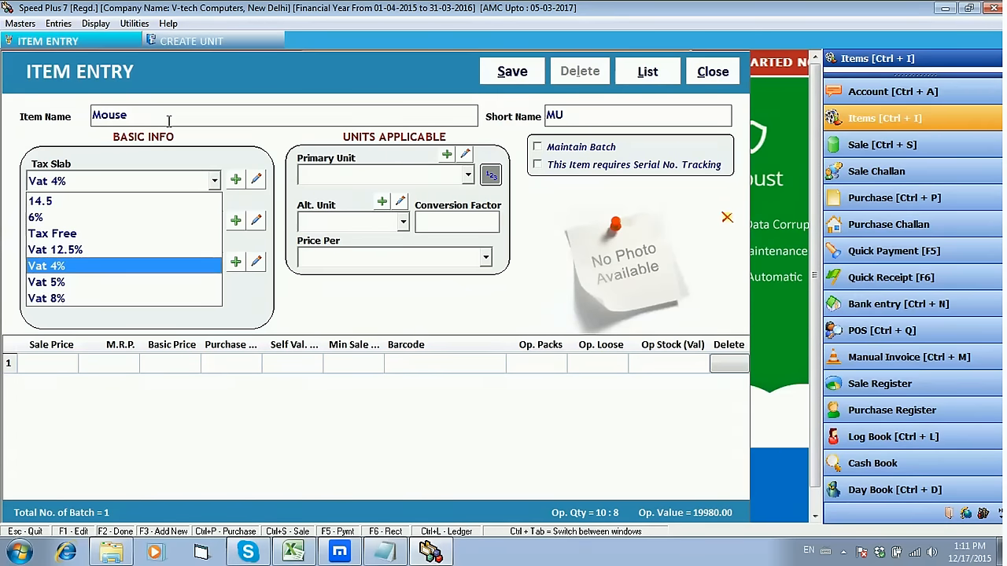
pyautogui.press('Return')
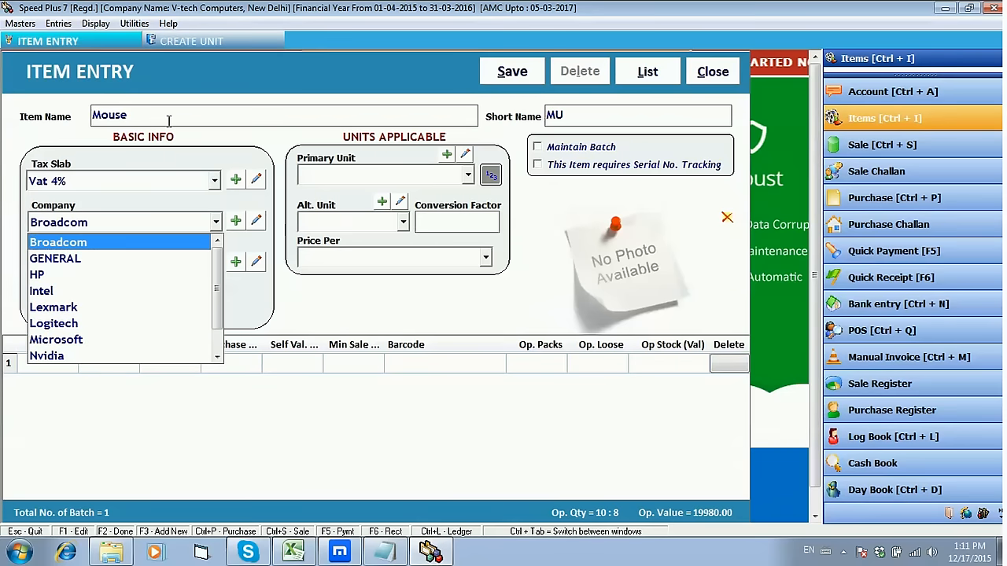
# Assign the Mouse to the company Logitech and the group Peripherals.
pyautogui.press('Down')
pyautogui.press('Down')
pyautogui.press('Down')
pyautogui.press('Down')
pyautogui.press('Down')
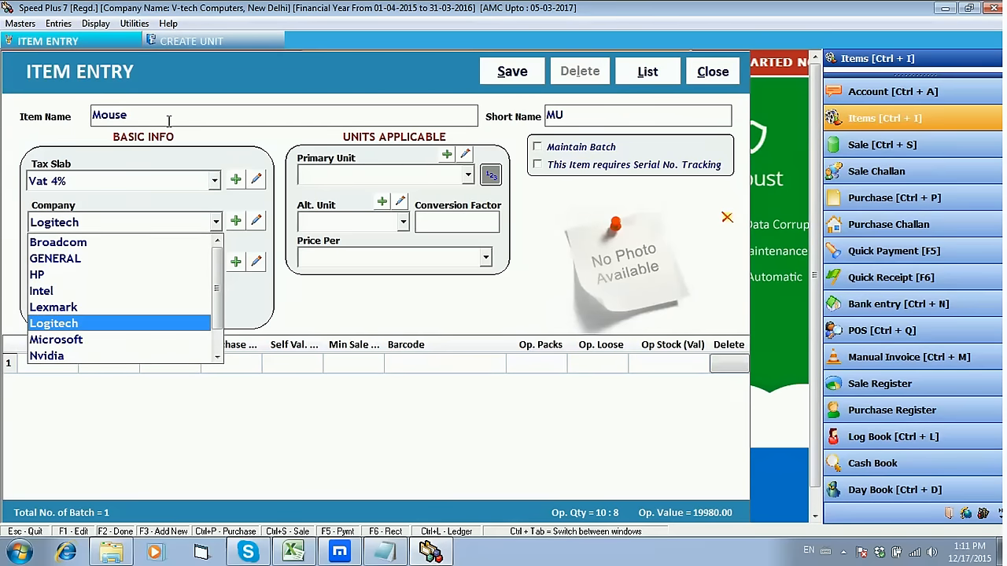
pyautogui.press('Return')
pyautogui.press('Down')
pyautogui.press('Down')
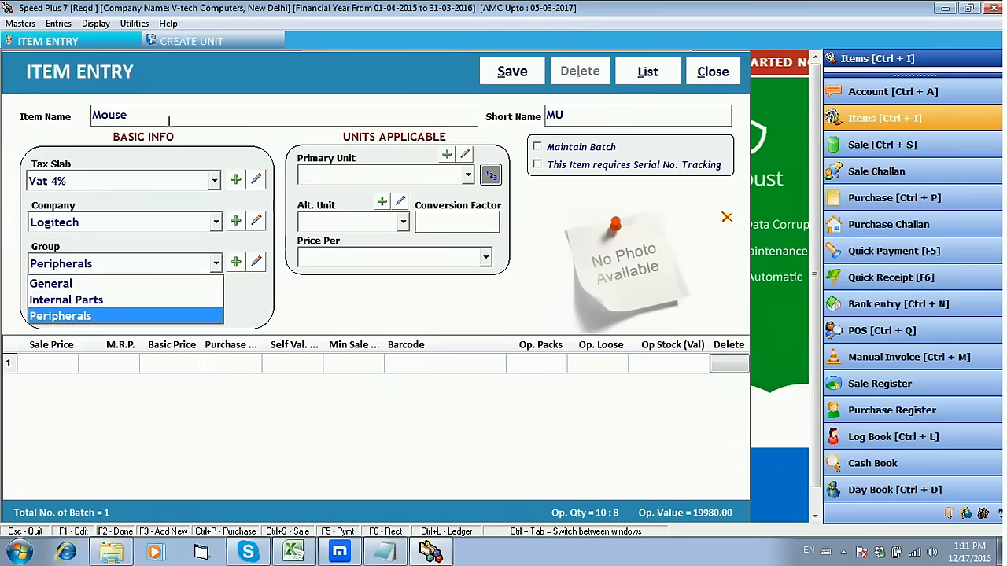
pyautogui.press('Return')
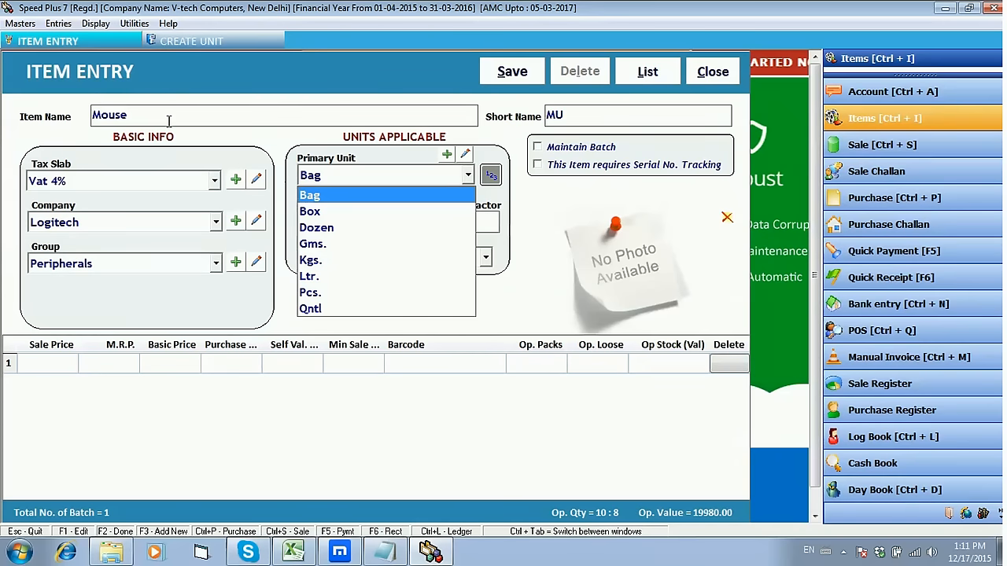
# Set the Mouse's primary unit to Box and its alternate unit to Pcs. with a conversion factor of 10.
pyautogui.press('Down')
pyautogui.press('Return')
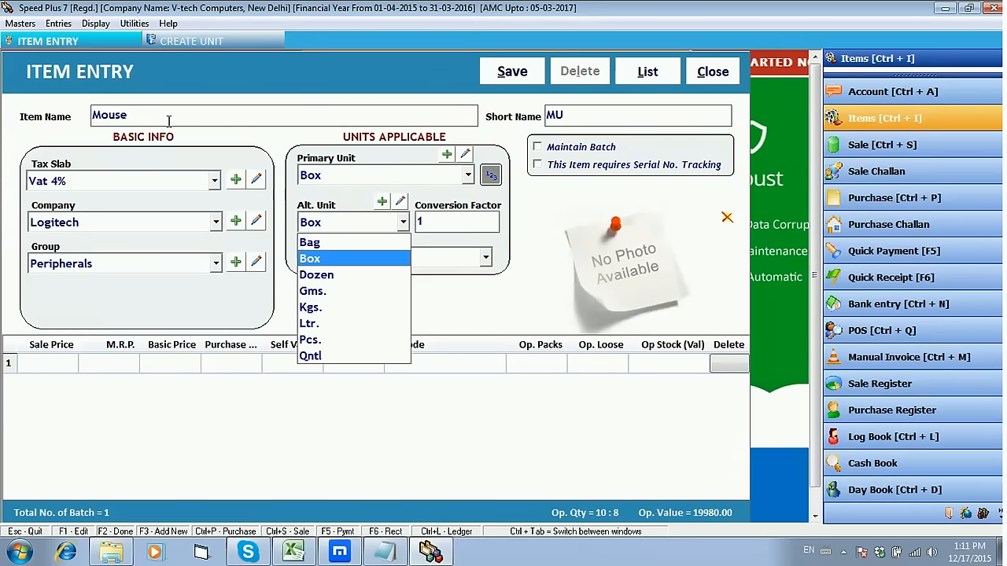
pyautogui.press('Down')
pyautogui.press('Down')
pyautogui.press('Down')
pyautogui.press('Down')
pyautogui.press('Down')
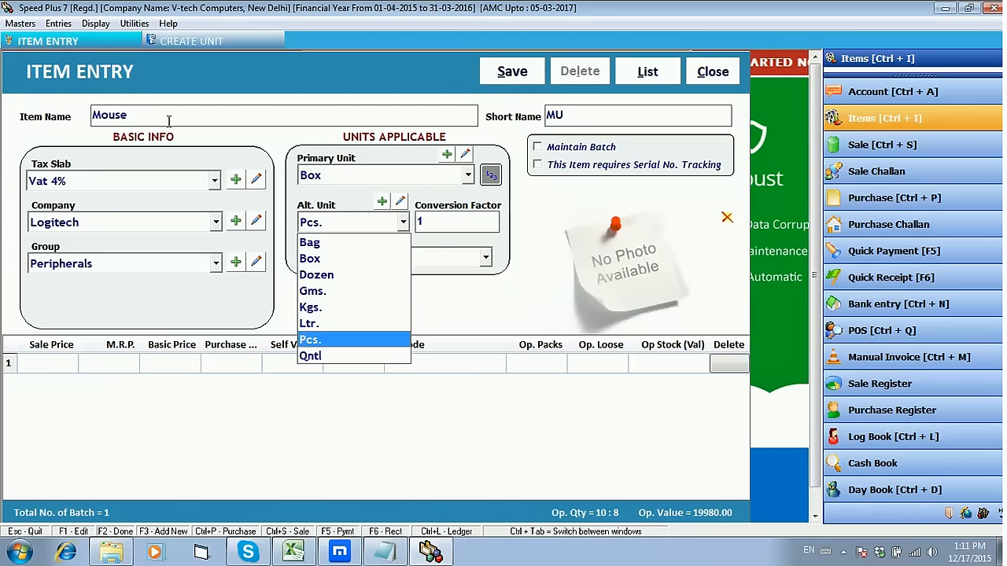
pyautogui.press('Return')
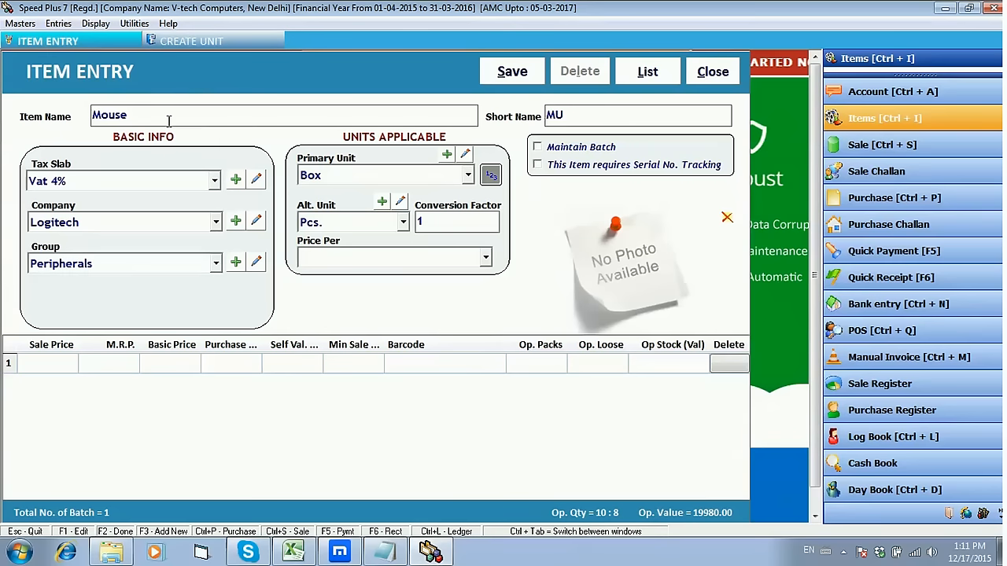
pyautogui.write('0')
pyautogui.press('Return')
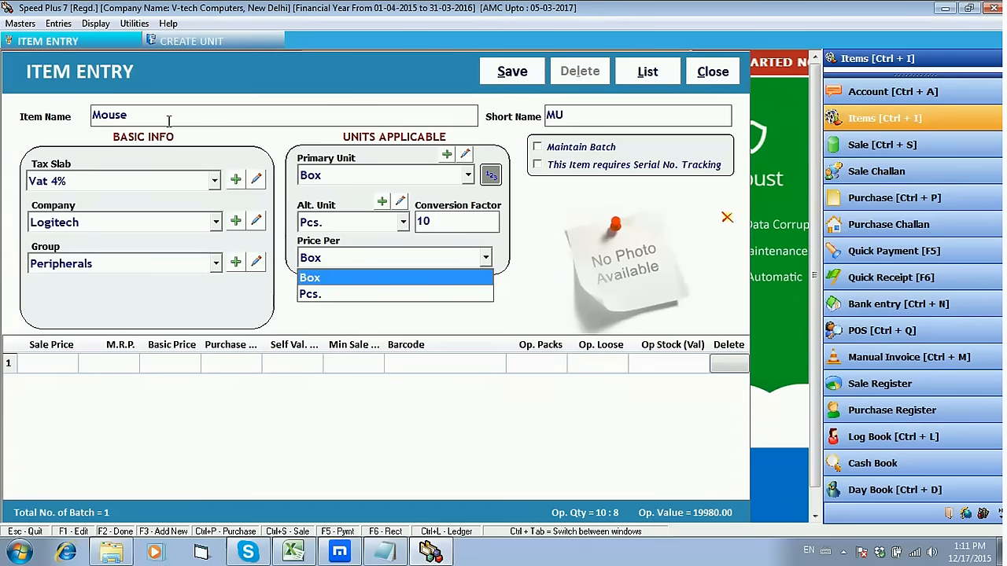
# Set Price Per to Pcs. and enable batch maintenance for the Mouse, leaving serial number tracking off.
pyautogui.press('Down')
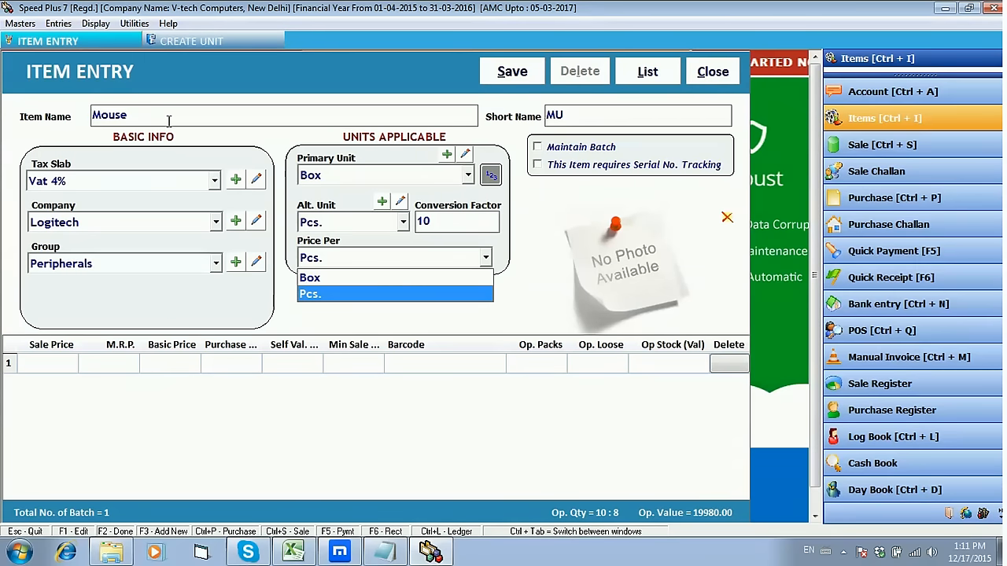
pyautogui.click(575, 151)
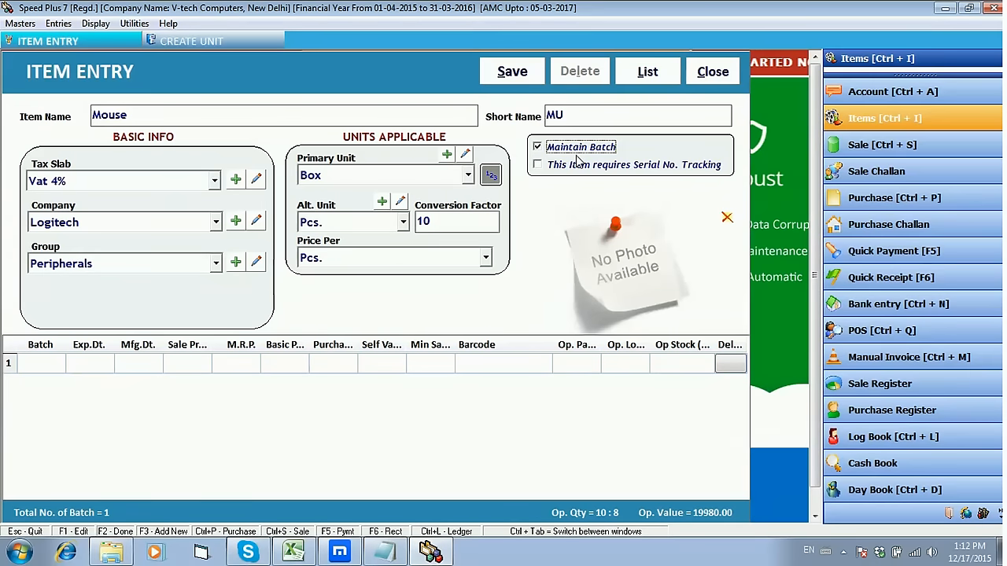
pyautogui.press('Tab')
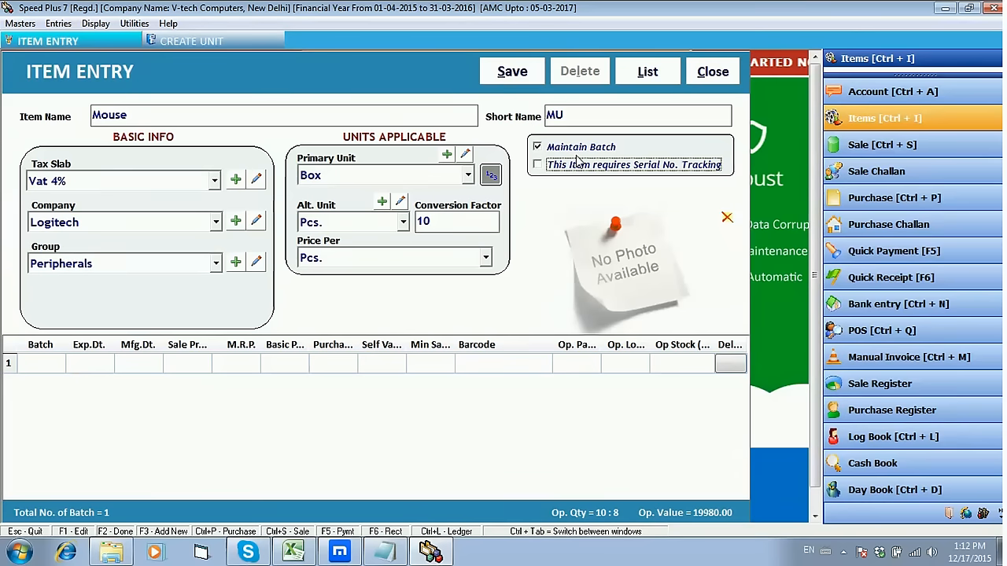
pyautogui.press('Tab')
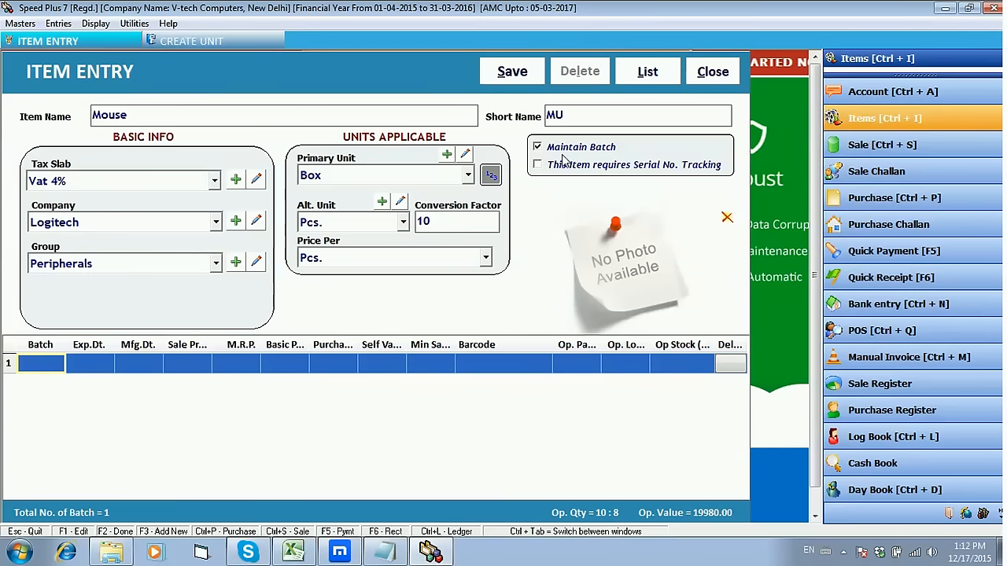
# In the first row, enter batch 175 with expiry date 11-2017 and manufacturing date 11-2015.
pyautogui.write('175')
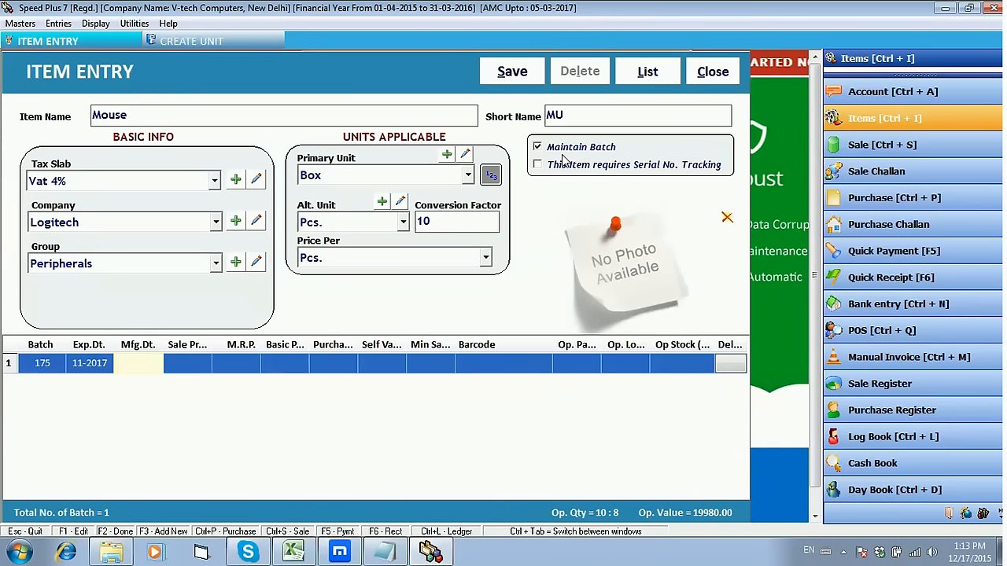
pyautogui.write('11-2015')
pyautogui.press('Return')
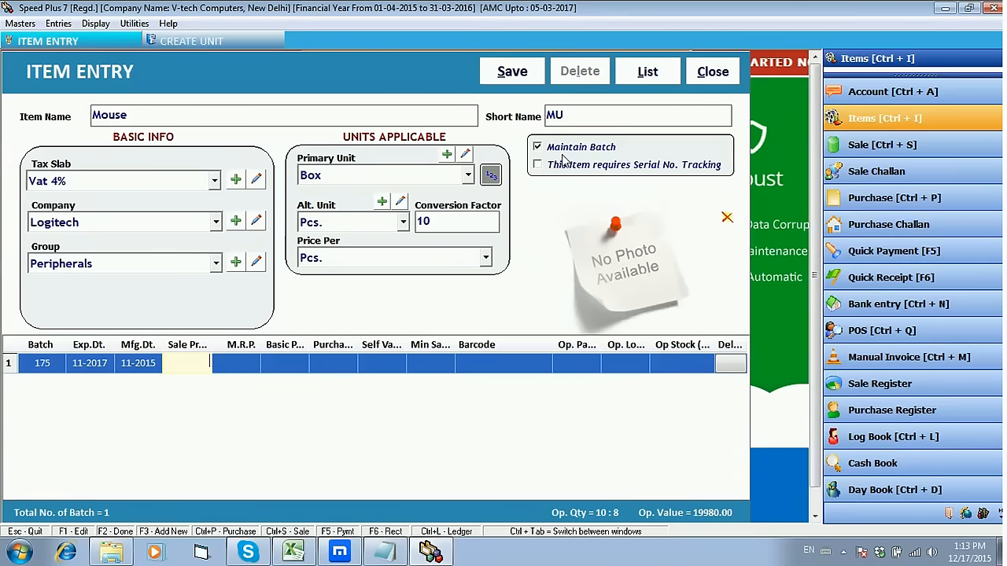
# Set batch 175's sale price to 150 and its M.R.P. to 175.
pyautogui.write('150')
pyautogui.press('Return')
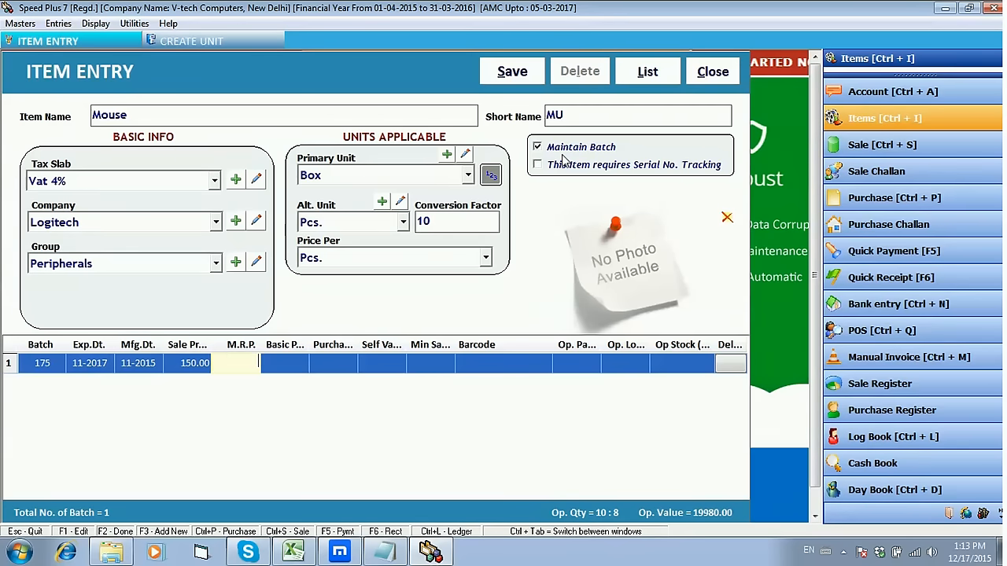
pyautogui.write('1754')
pyautogui.press('Return')
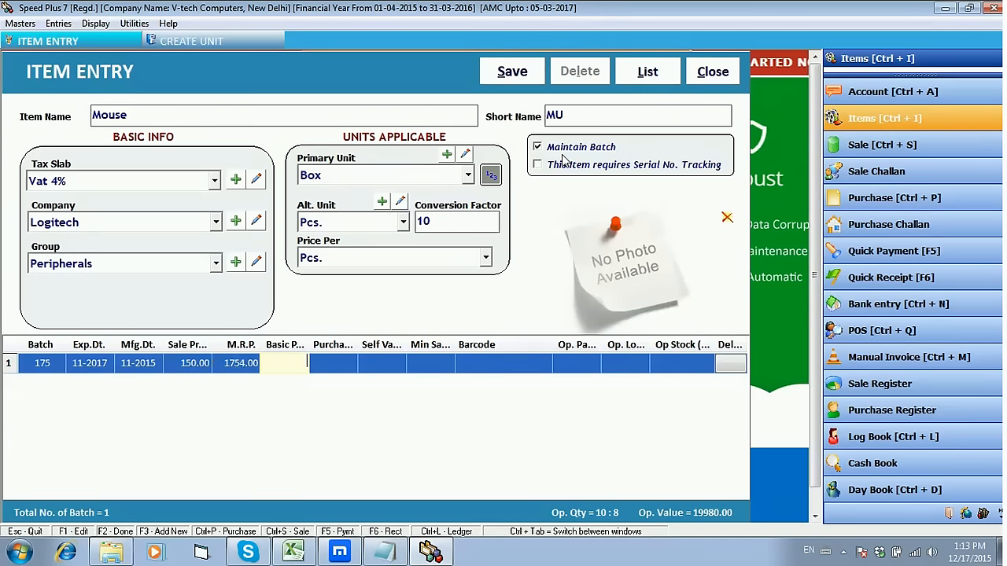
pyautogui.click(247, 364)
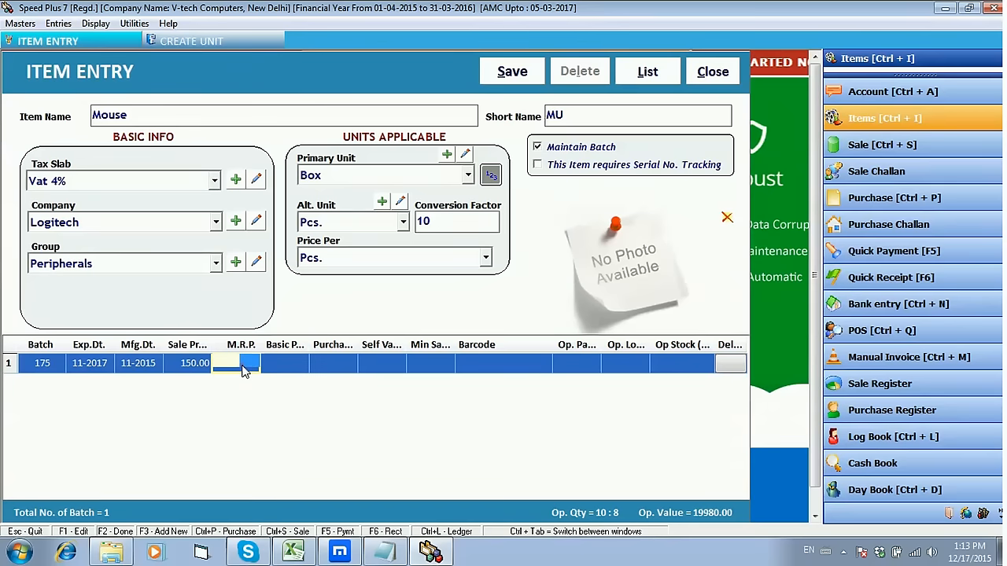
pyautogui.write('175')
pyautogui.press('Return')
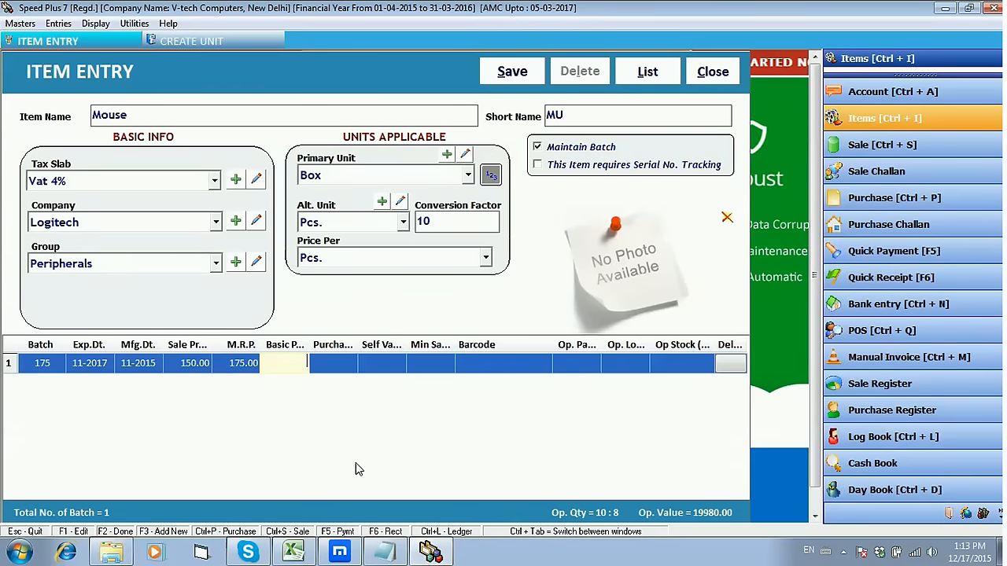
# Set the Mouse batch's basic price to 125 and its purchase price to 130.
pyautogui.write('125')
pyautogui.press('Return')
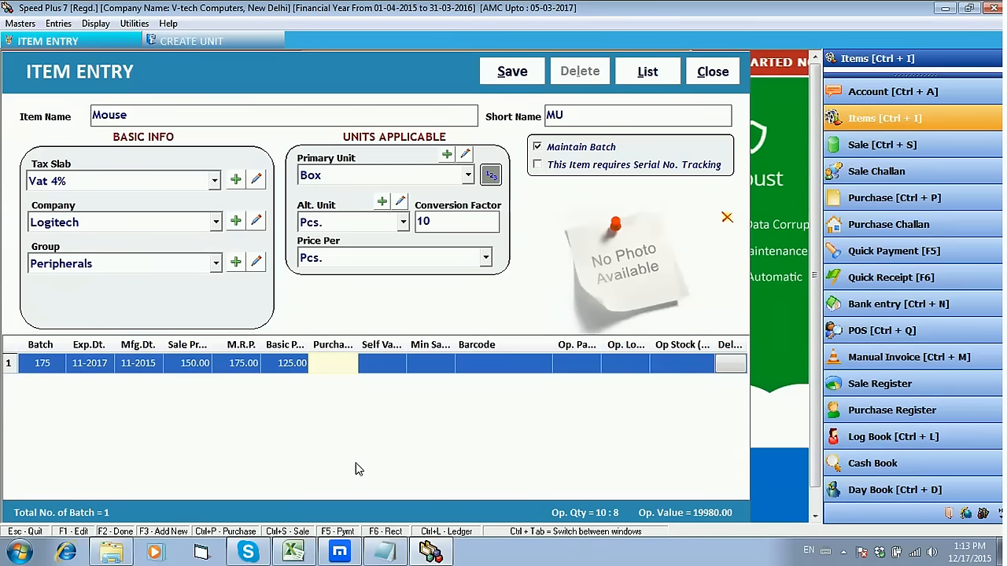
pyautogui.write('130')
pyautogui.press('Return')
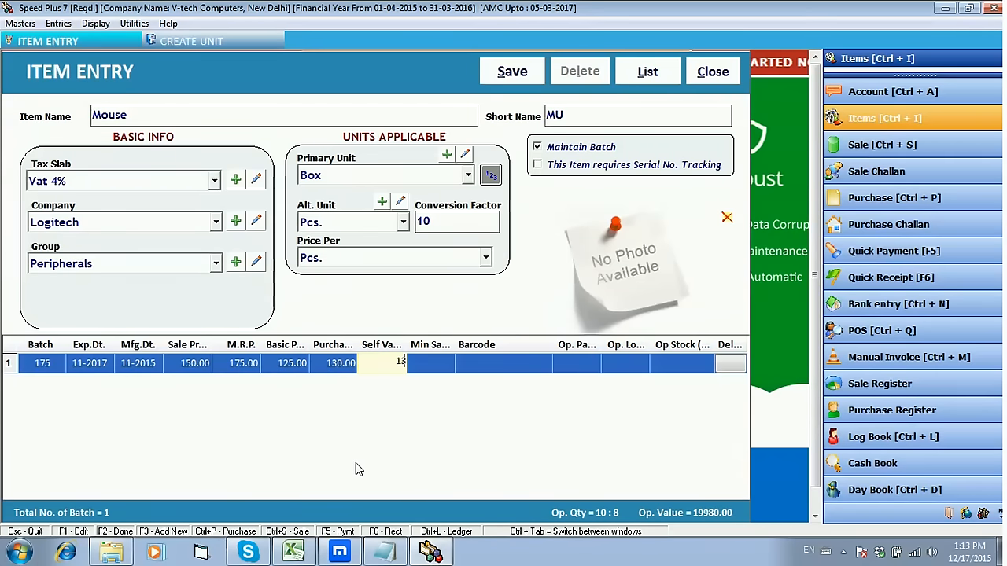
# Set the Mouse batch's self value to 135 and its minimum sale price to 145.
pyautogui.press('Return')
pyautogui.write('145')
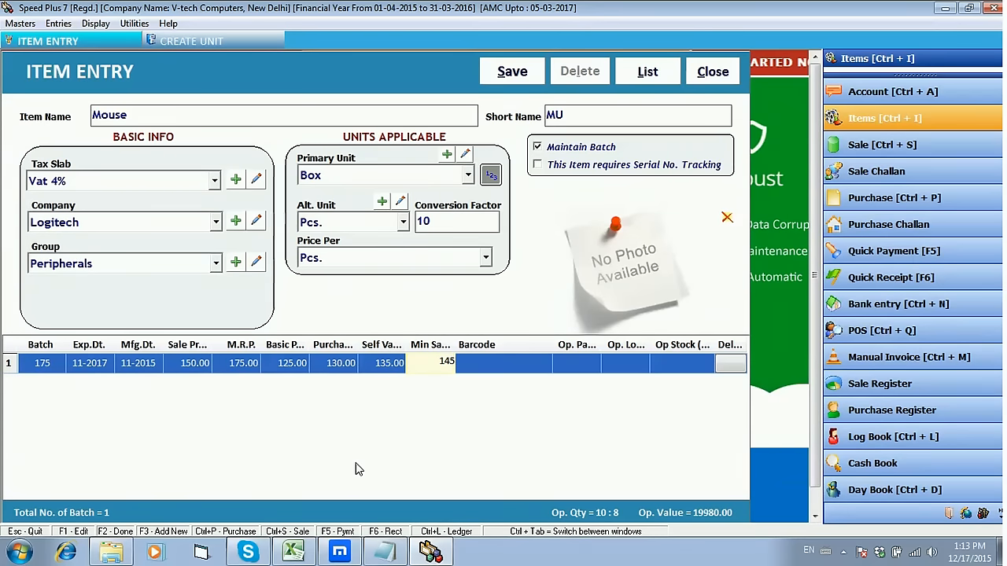
pyautogui.press('Return')
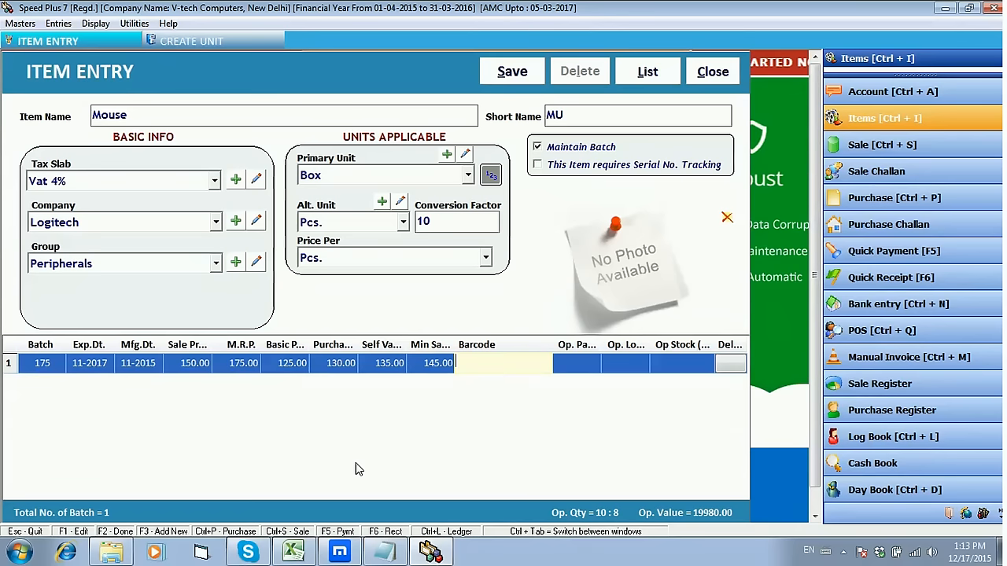
# Enter 657567 as the Mouse batch's barcode and 10 as its opening packs.
pyautogui.write('657567')
pyautogui.press('Return')
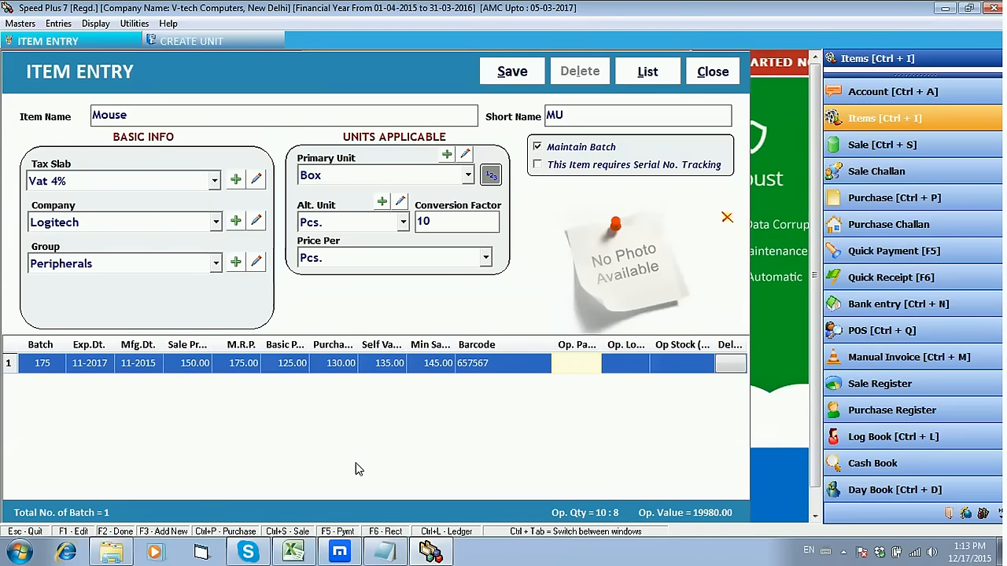
pyautogui.write('10')
pyautogui.press('Return')
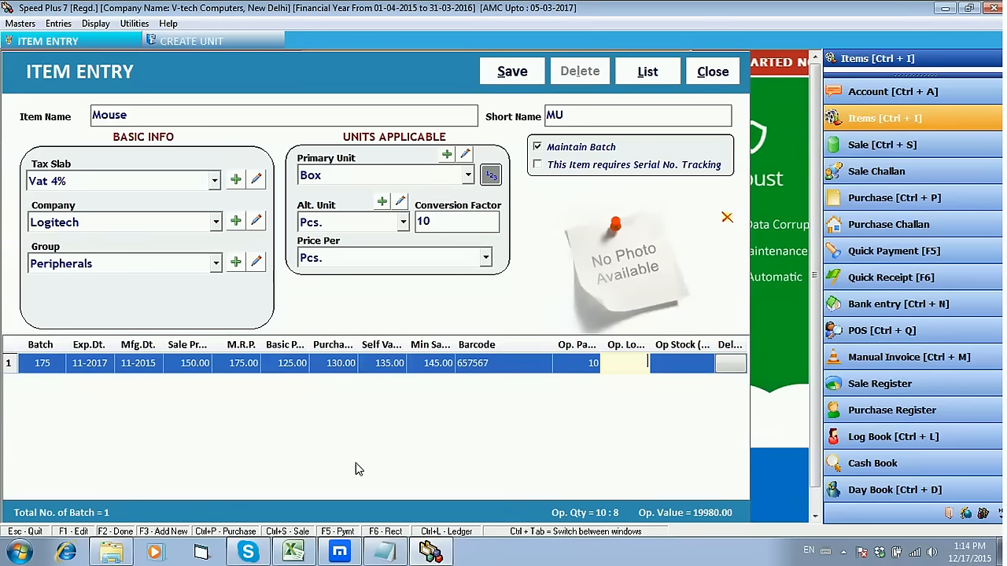
# Set batch 175's opening loose quantity to 5 and start a second batch row.
pyautogui.write('5')
pyautogui.press('Return')
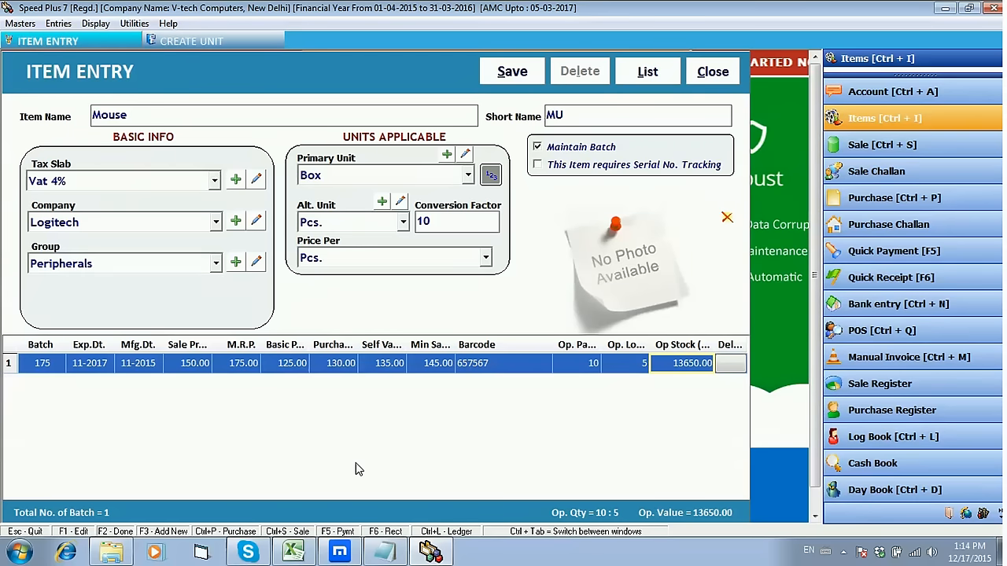
pyautogui.press('Return')
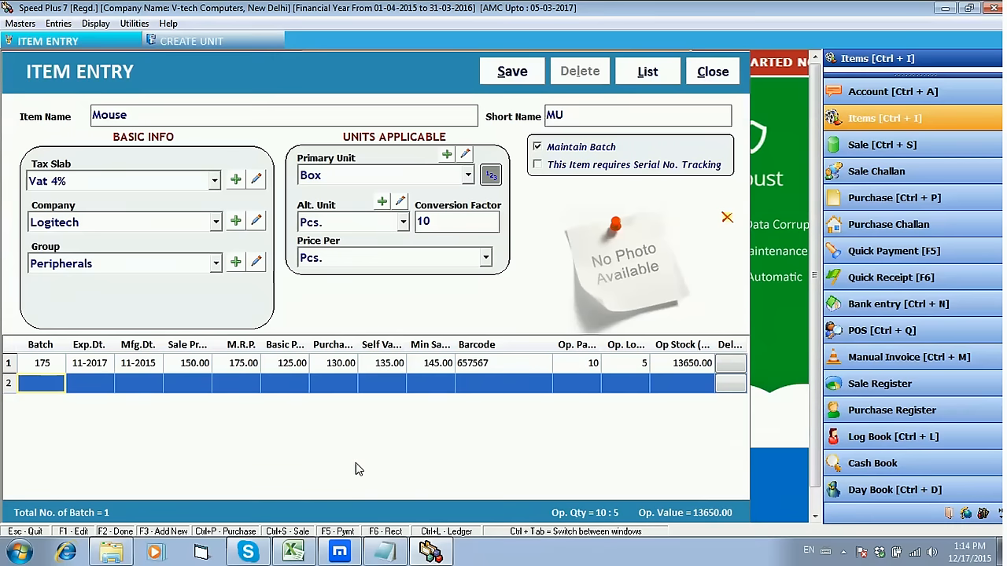
# Add batch 180 for the Mouse with expiry date 12-2017 and manufacturing date 12-2015.
pyautogui.write('180')
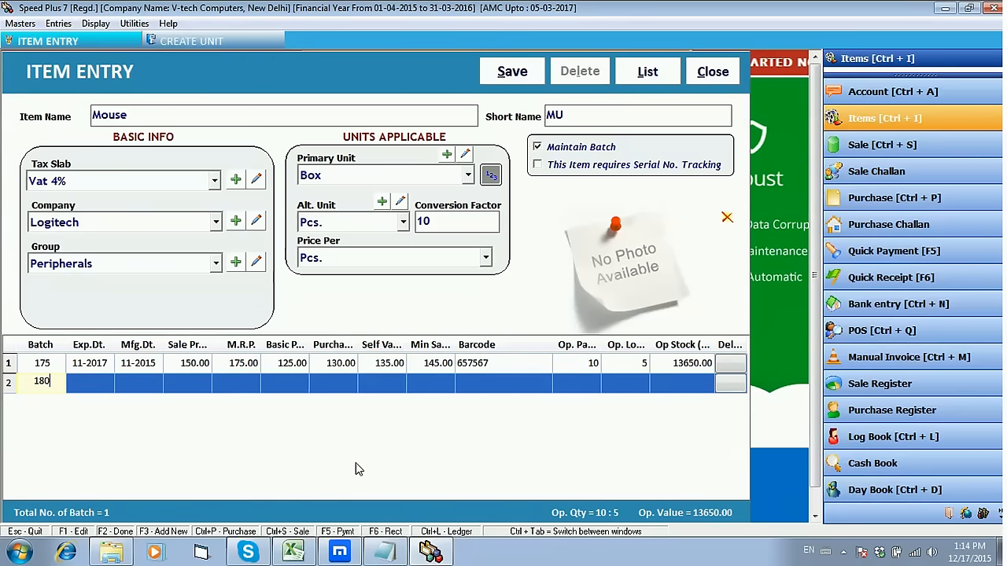
pyautogui.press('Return')
pyautogui.press('Return')
pyautogui.write('12-2017')
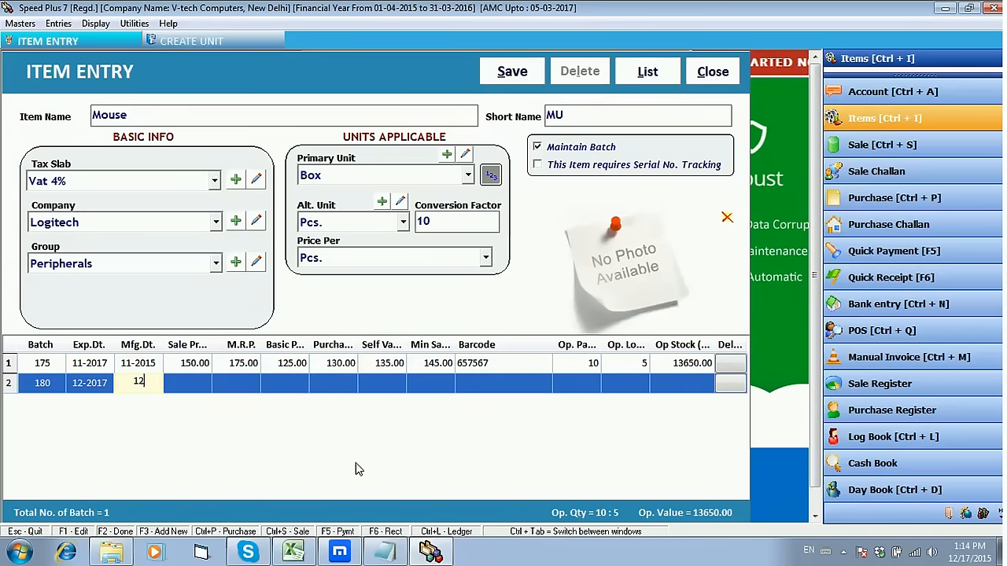
pyautogui.write('5')
pyautogui.press('Return')
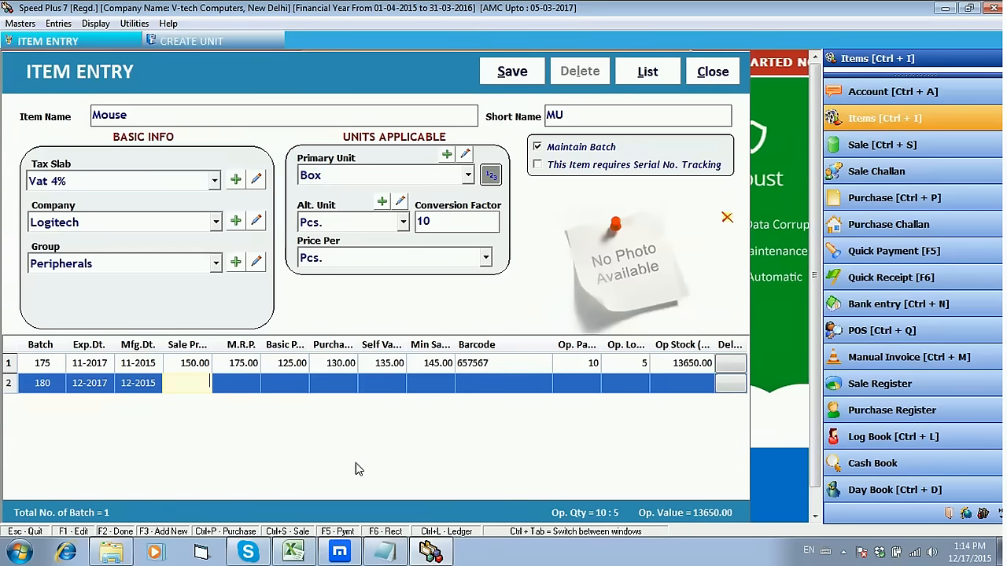
# Set batch 180's sale price to 160, its M.R.P. to 180 and its basic price to 140.
pyautogui.write('160')
pyautogui.press('Return')
pyautogui.write('180')
pyautogui.press('Return')
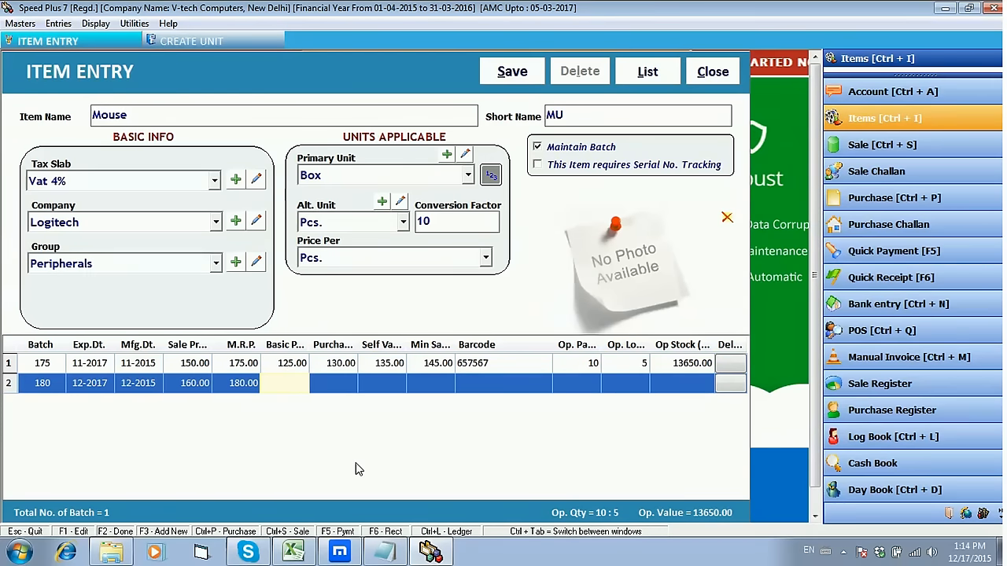
pyautogui.write('140')
pyautogui.press('Return')
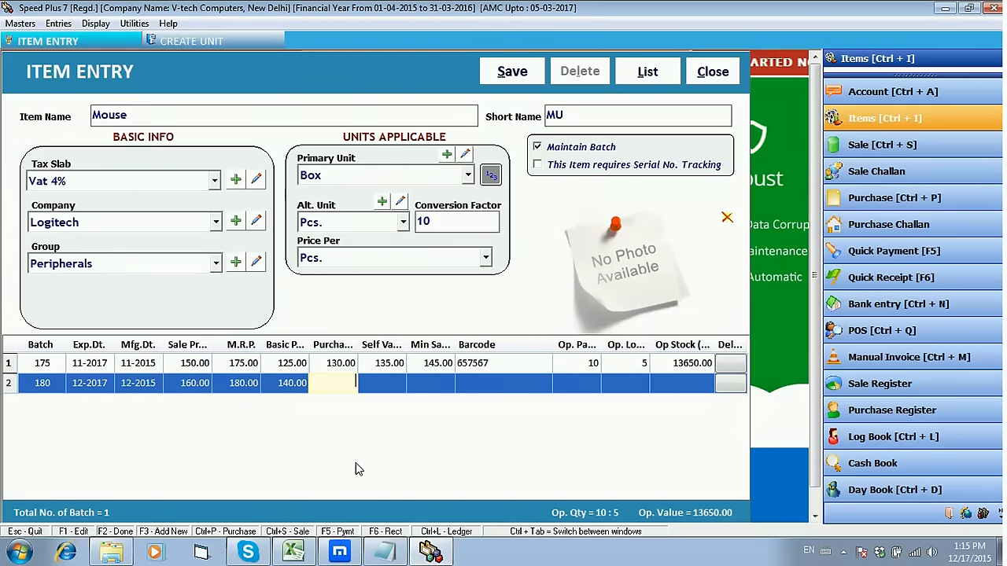
# Set batch 180's purchase price to 145, its self value to 150 and its minimum sale price to 155.
pyautogui.write('145')
pyautogui.press('Return')
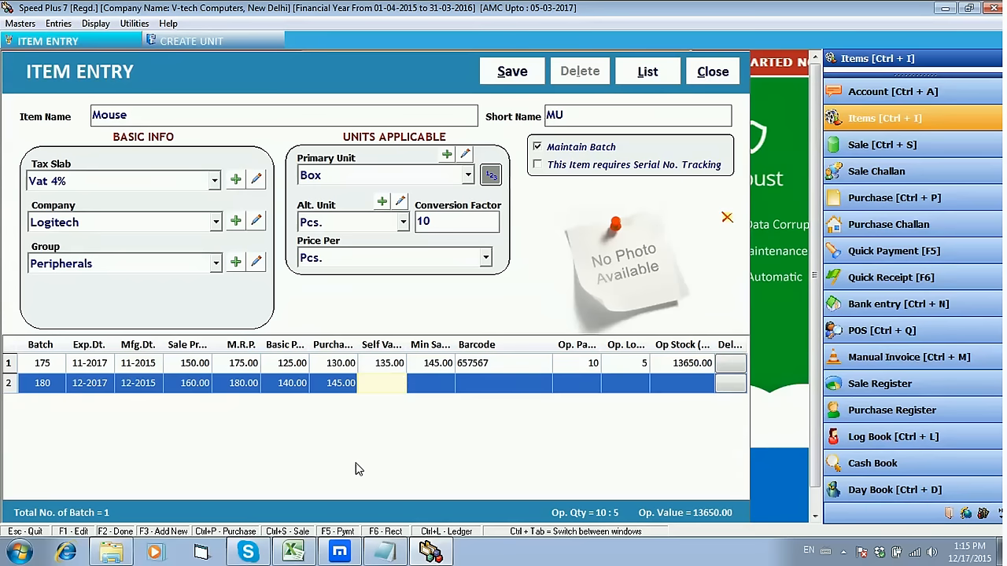
pyautogui.write('150')
pyautogui.press('Return')
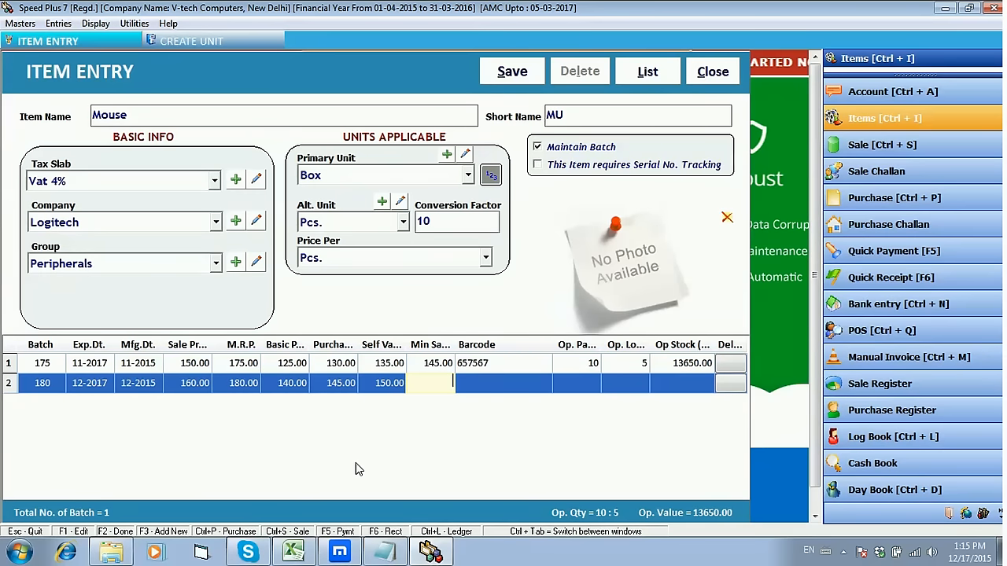
pyautogui.write('155')
pyautogui.press('Return')
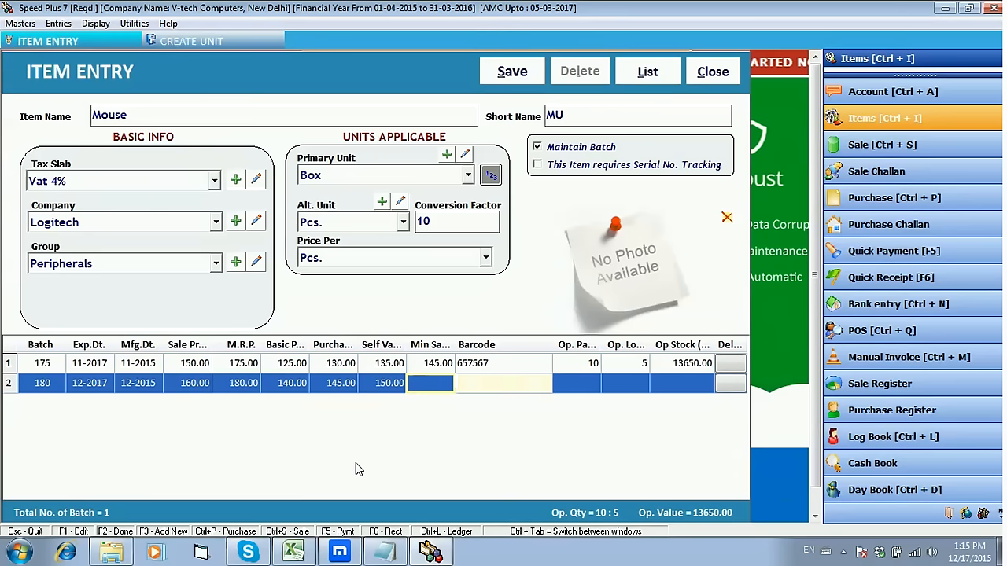
# Enter 768767 as batch 180's barcode and 6 as its opening packs, leaving the opening loose quantity blank.
pyautogui.write('768767')
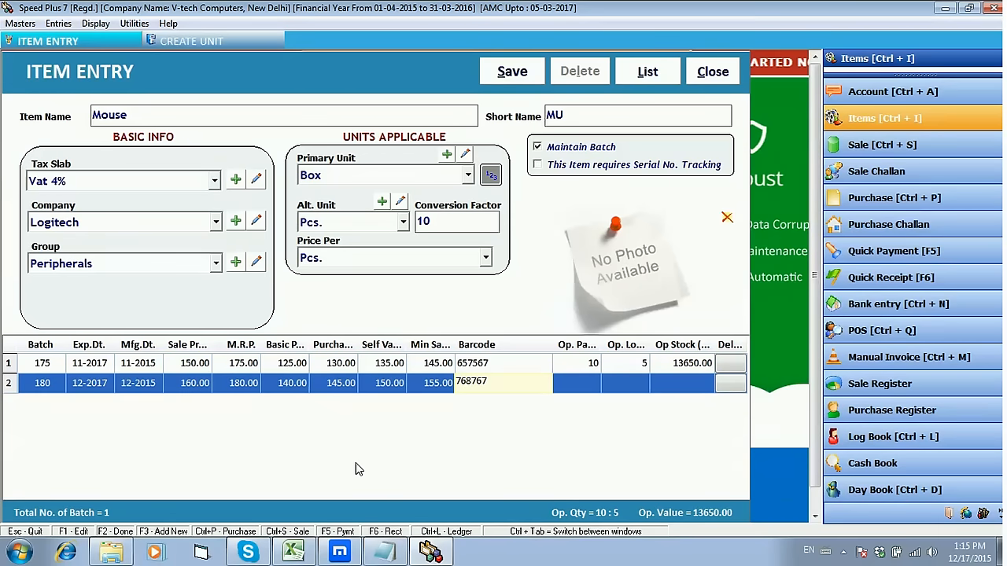
pyautogui.press('Return')
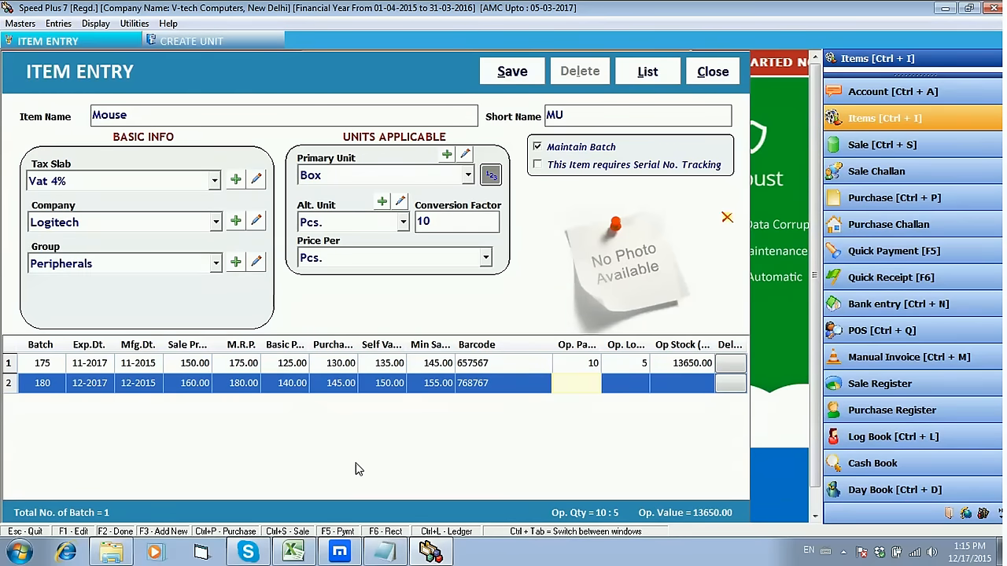
pyautogui.write('6')
pyautogui.press('Return')
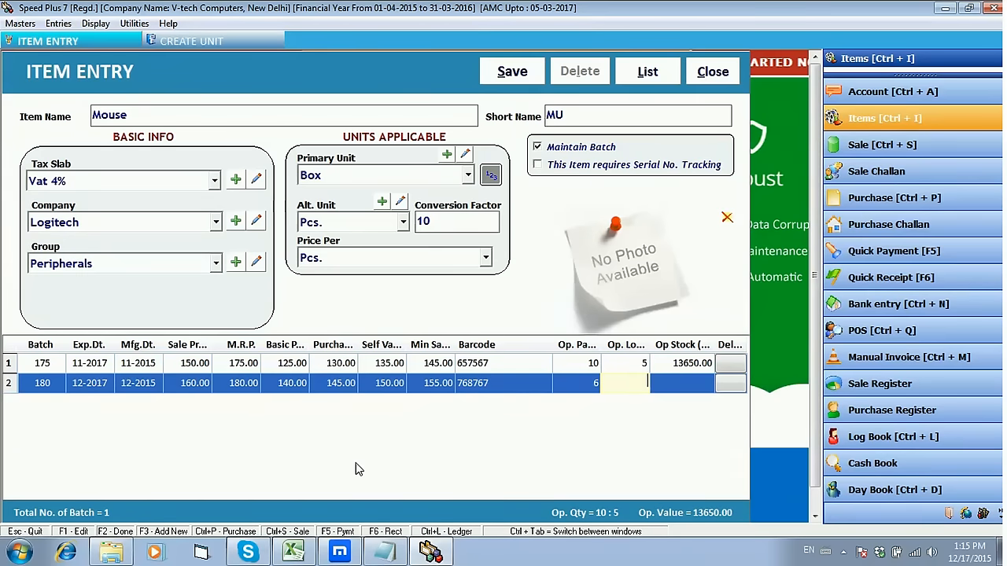
pyautogui.press('Return')
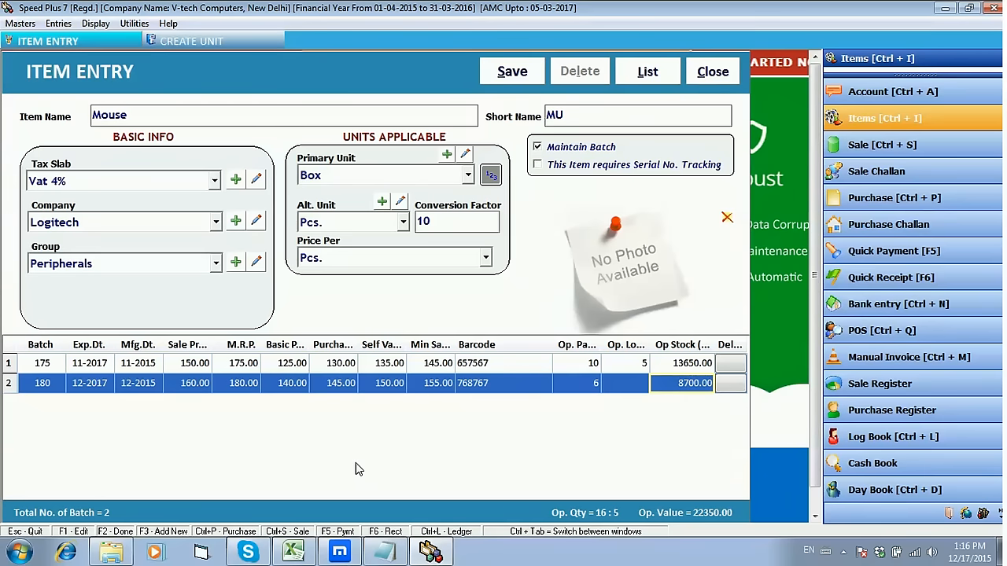
# Save the Mouse item and close both the item entry and unit creation windows.
pyautogui.click(503, 82)
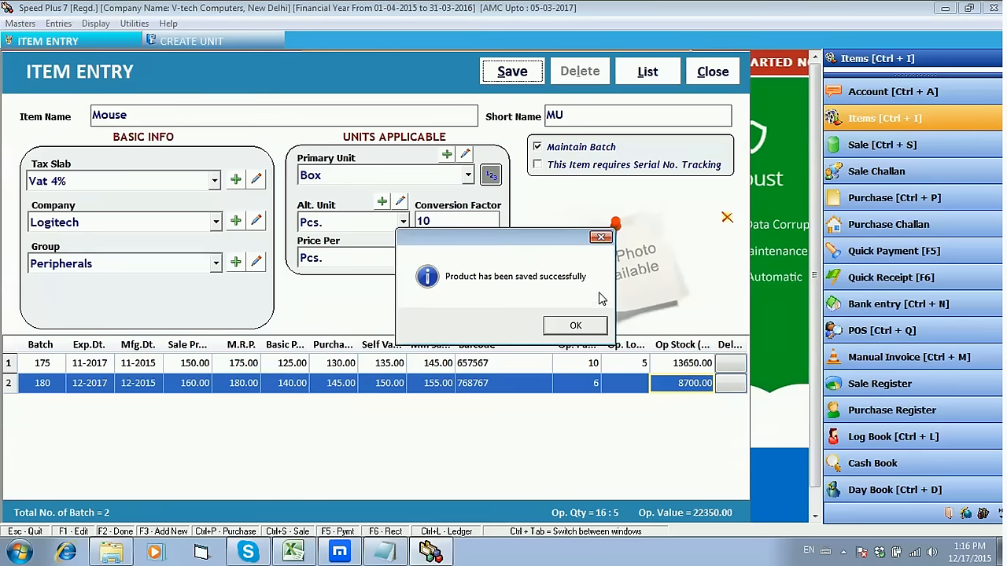
pyautogui.click(598, 323)
pyautogui.click(713, 78)
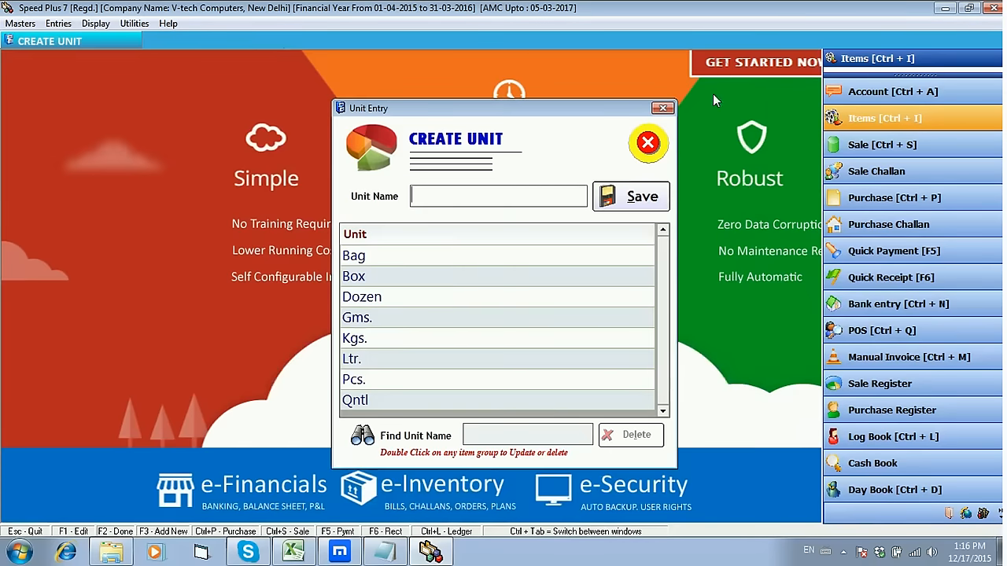
pyautogui.click(655, 139)
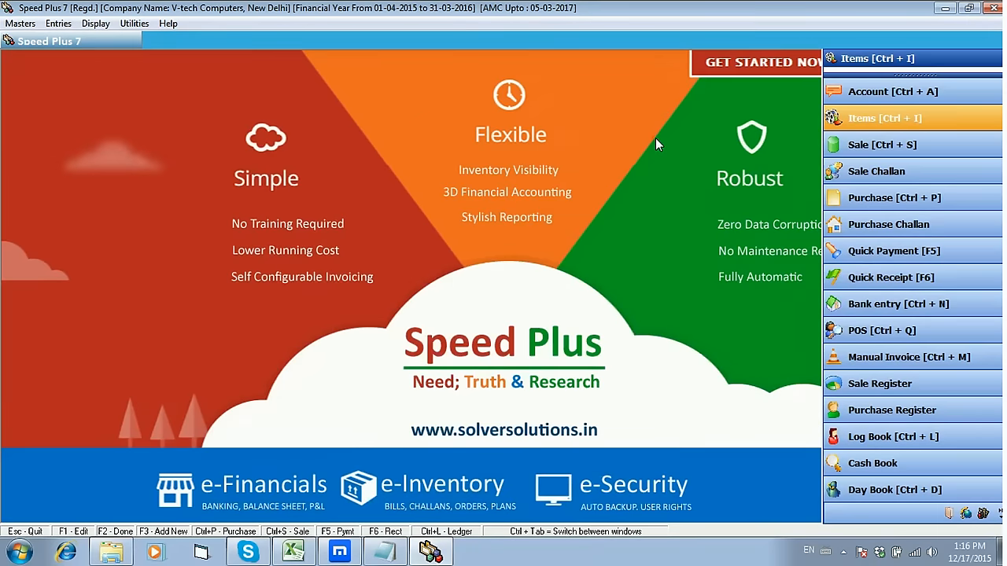